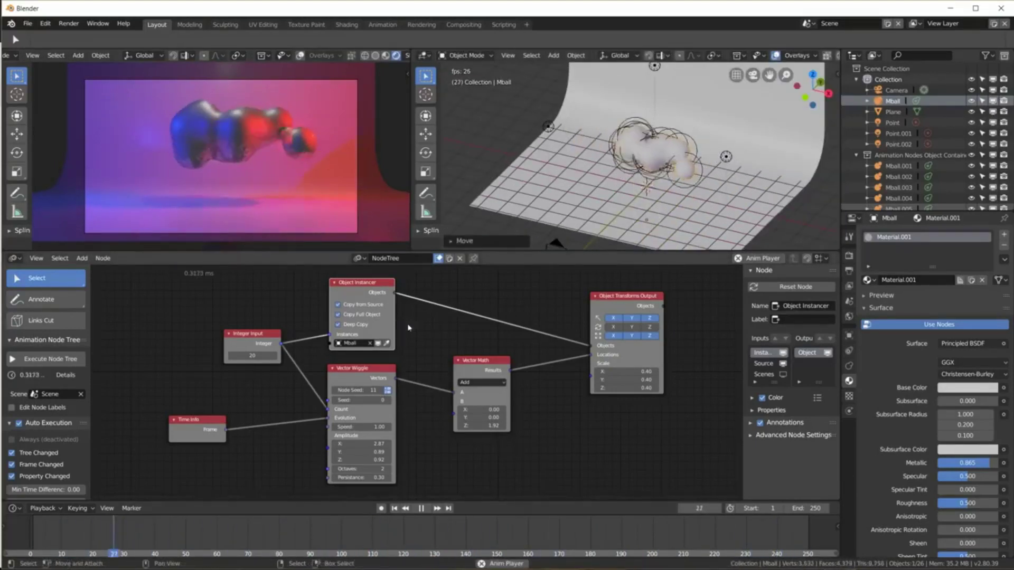
Switch to the Shading workspace and show the sphere's empty Material Properties.
left_click_drag(368, 288, 371, 288)
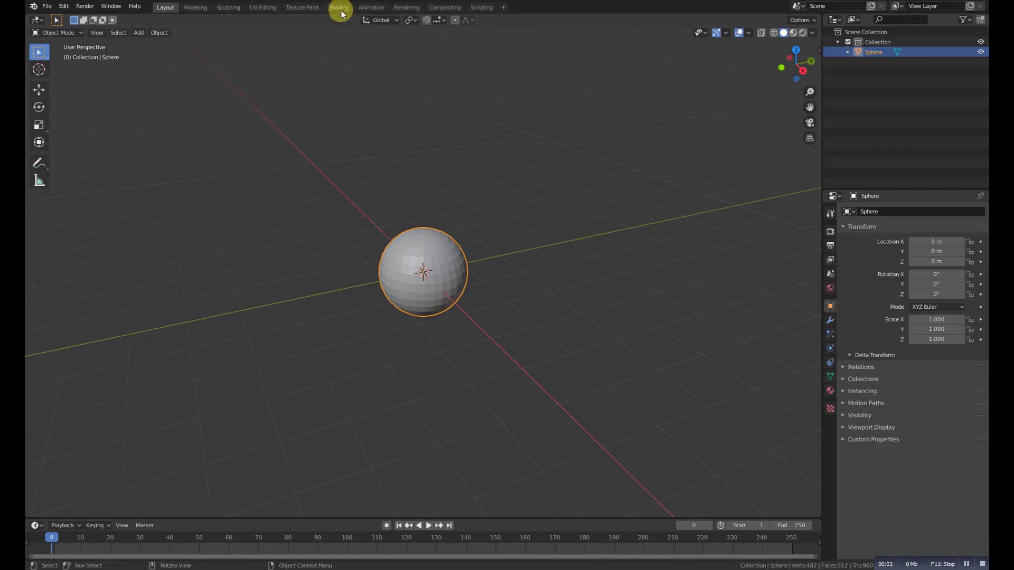
left_click(339, 8)
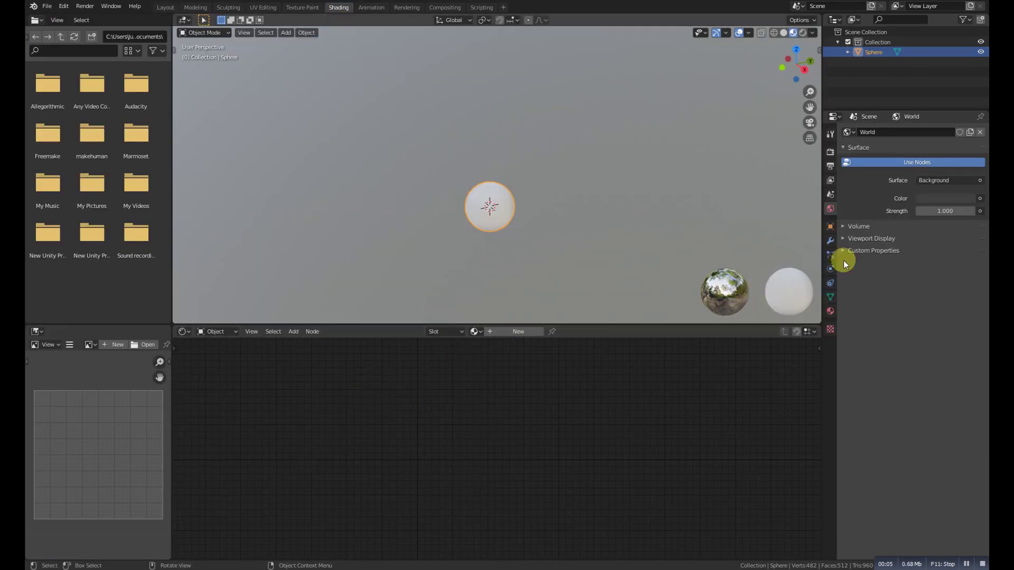
left_click(830, 312)
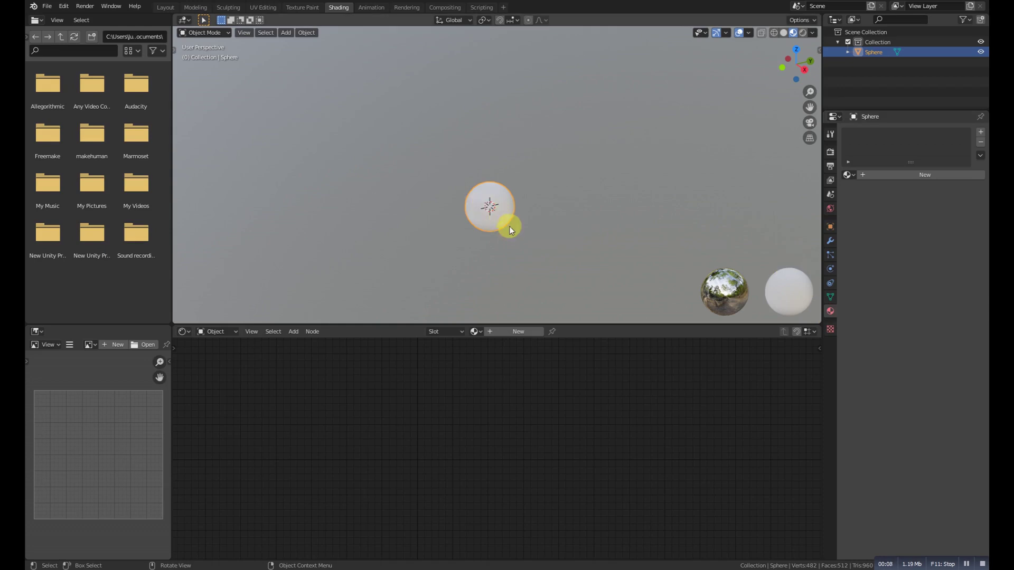
Zoom and pan the viewport to frame the sphere in material preview.
scroll(508, 232, "up", 5)
right_click(484, 233)
scroll(557, 227, "down", 1)
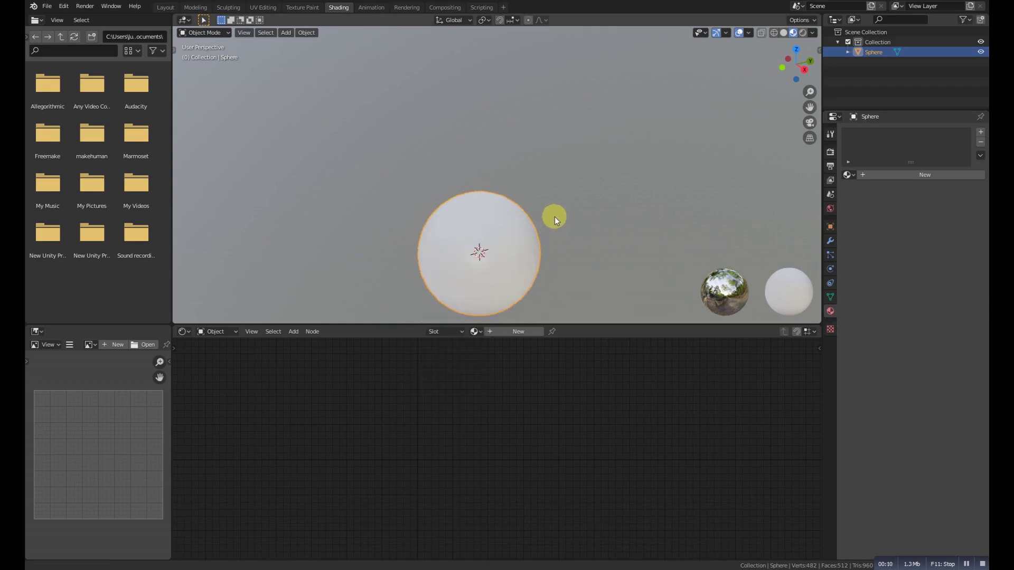
middle_click_drag(554, 217, 566, 169, "shift")
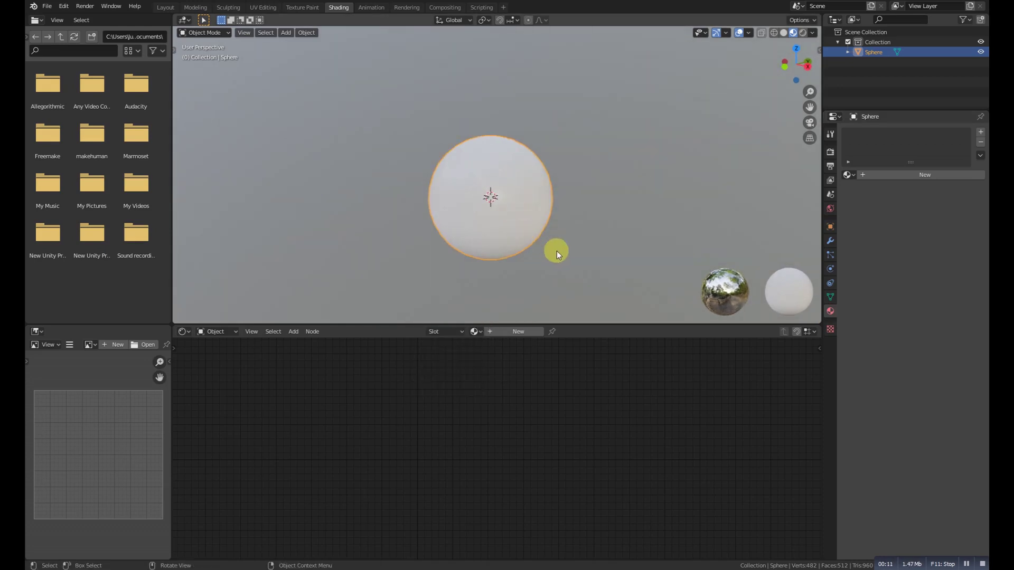
scroll(559, 249, "up", 1)
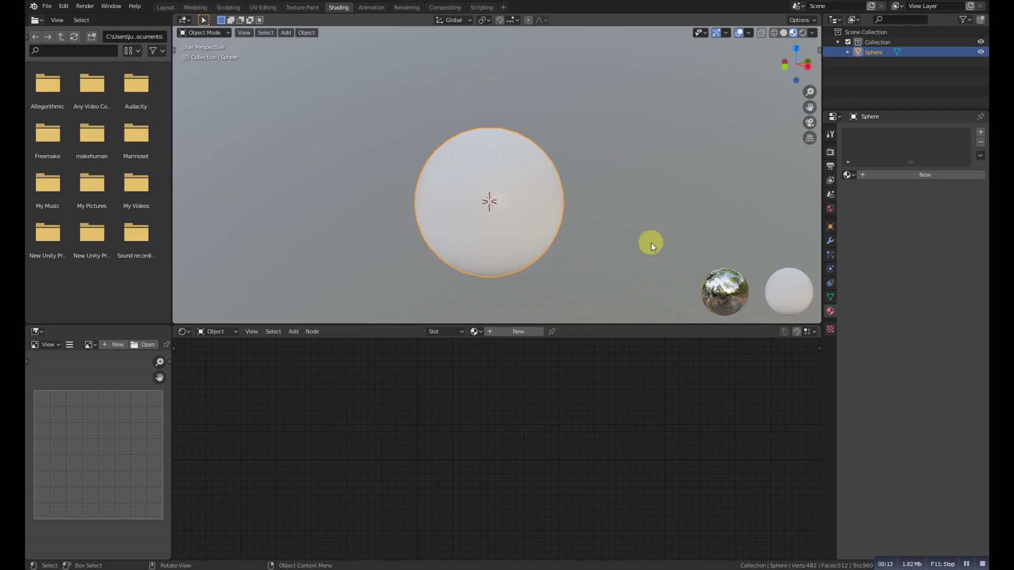
Create the new material Material.001, then collapse and re-expand its Principled BSDF node.
left_click(926, 174)
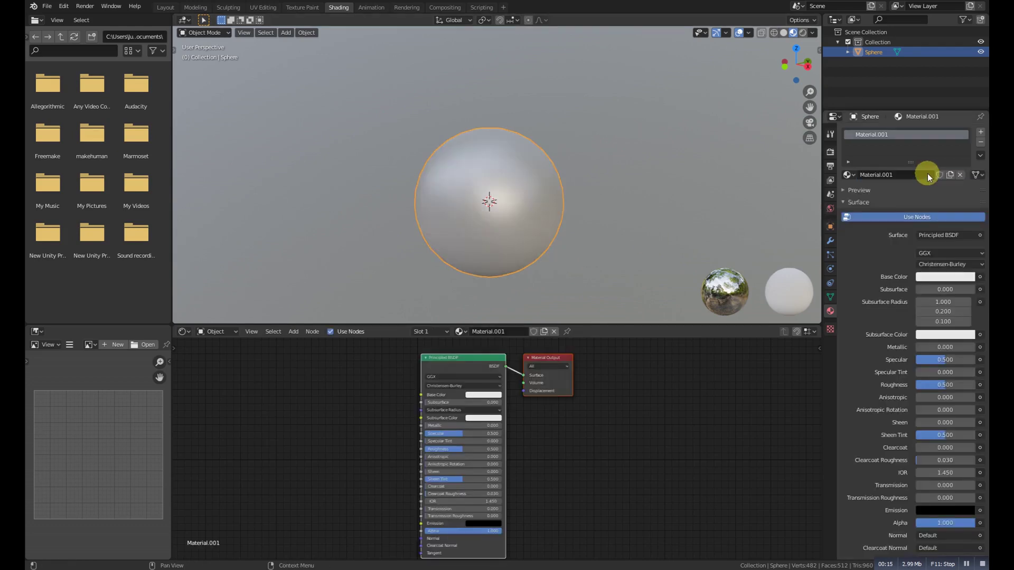
left_click(426, 358)
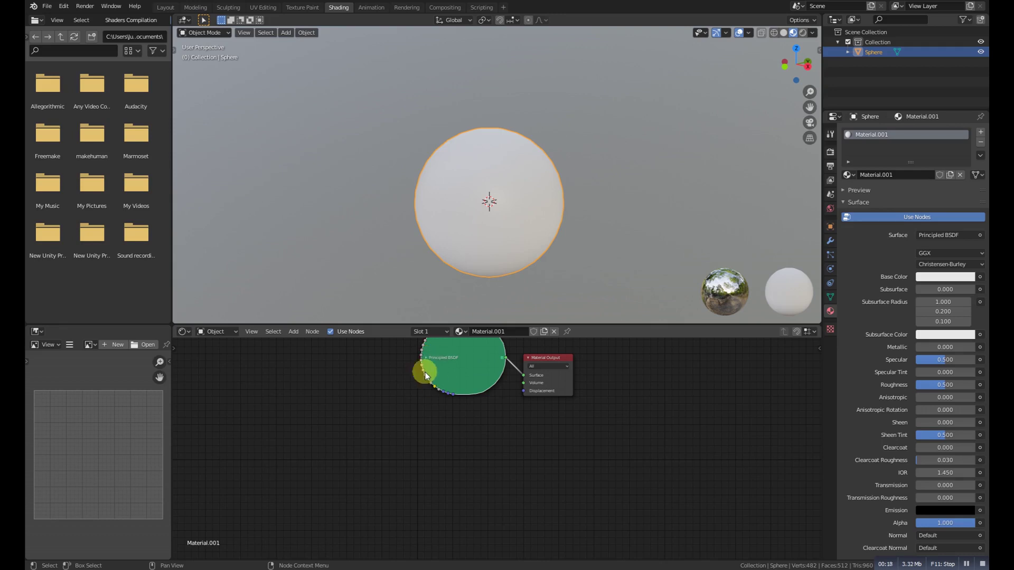
left_click(425, 356)
left_click(601, 423)
Rearrange the Material Output and BSDF nodes in the Shader Editor.
left_click_drag(544, 379, 555, 380)
scroll(566, 392, "up", 4)
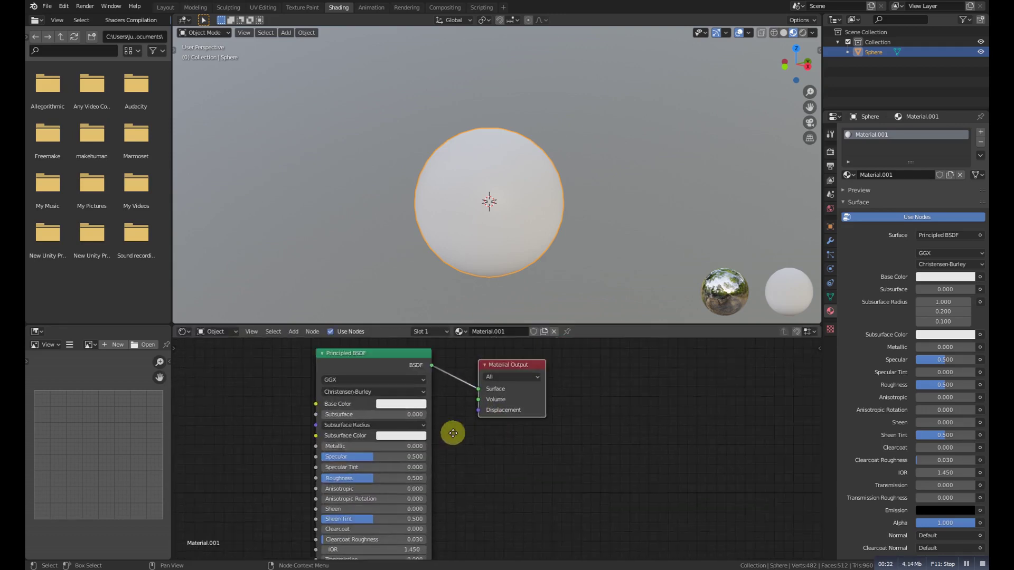
scroll(459, 454, "up", 3)
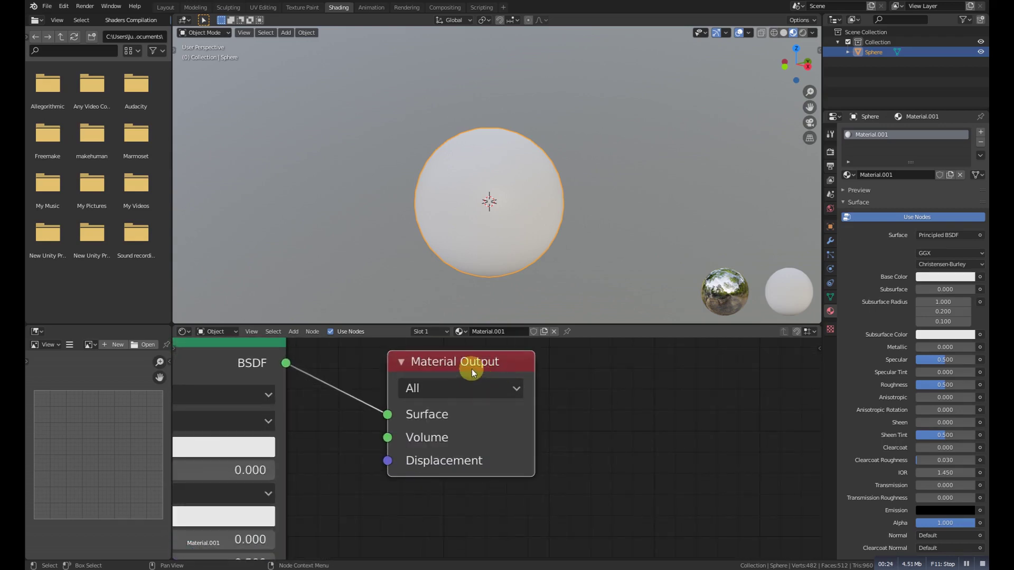
middle_click_drag(565, 424, 649, 441)
scroll(559, 381, "up", 2)
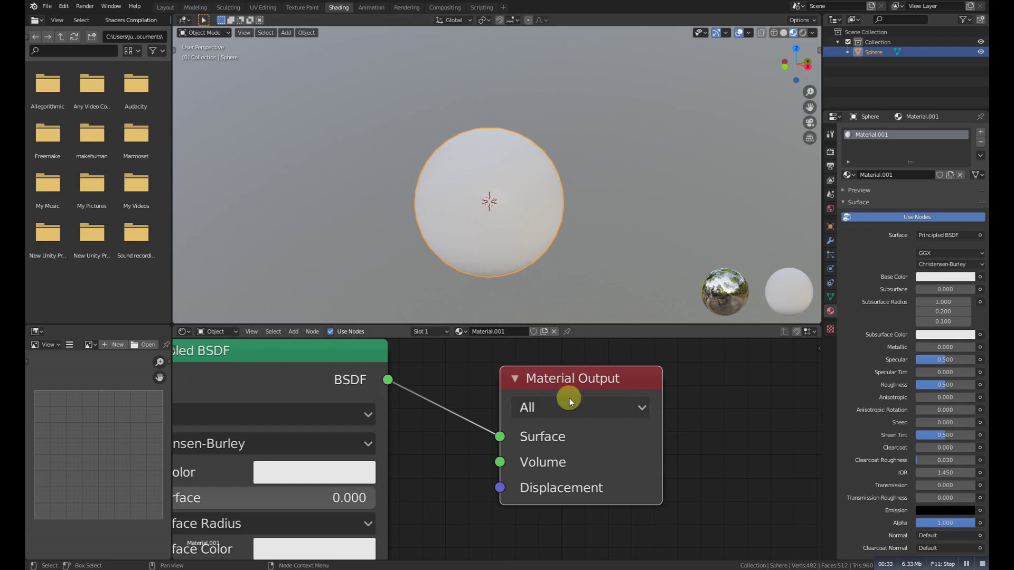
left_click_drag(569, 398, 586, 380)
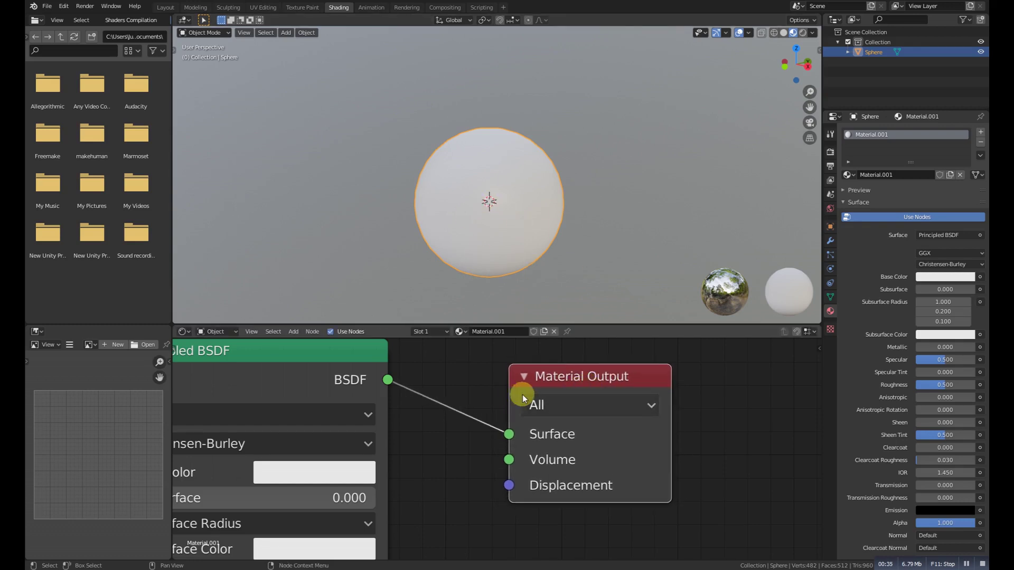
middle_click_drag(487, 384, 657, 385)
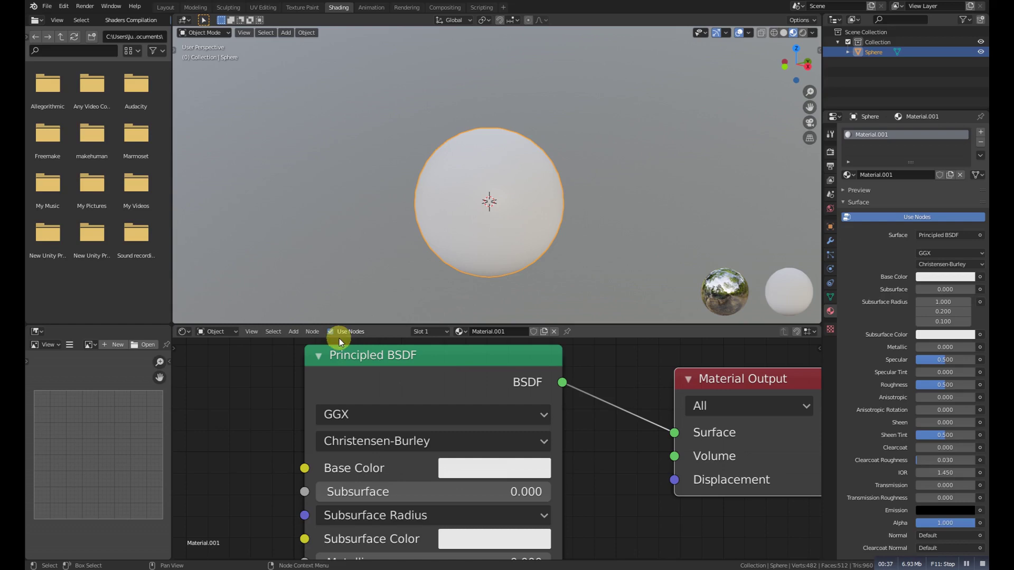
scroll(407, 386, "down", 5)
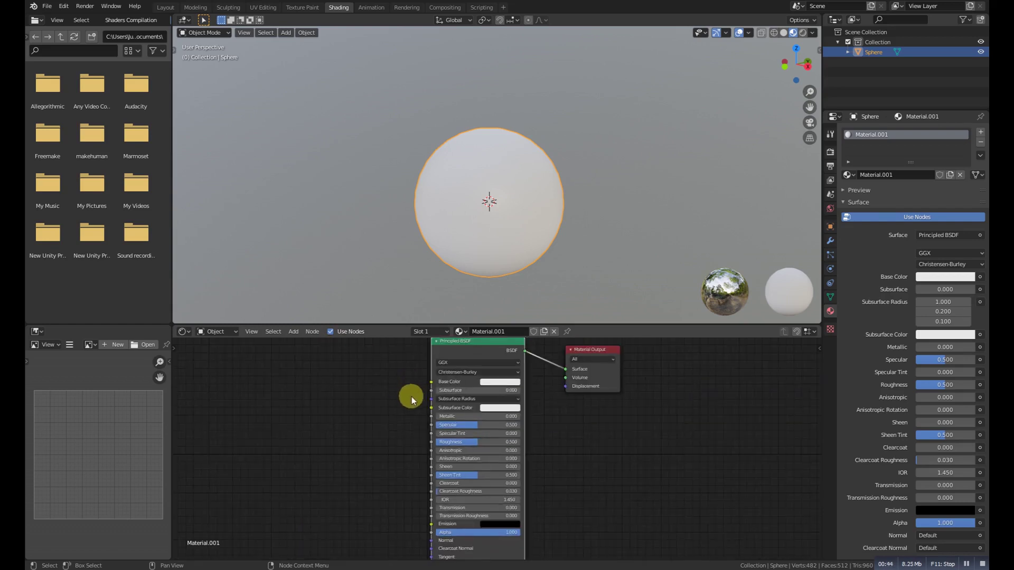
scroll(425, 392, "down", 1)
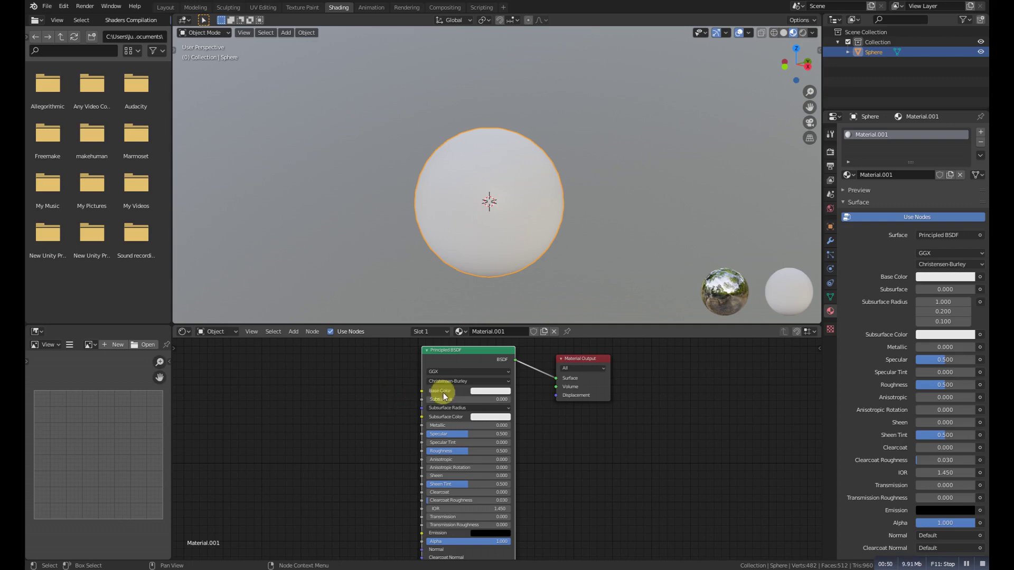
left_click_drag(582, 359, 606, 366)
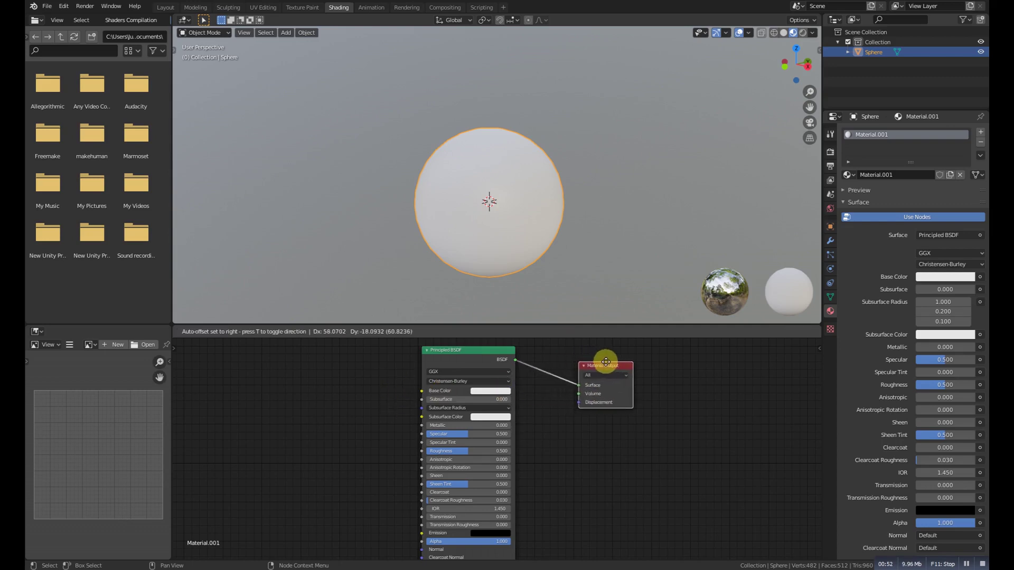
left_click(482, 362)
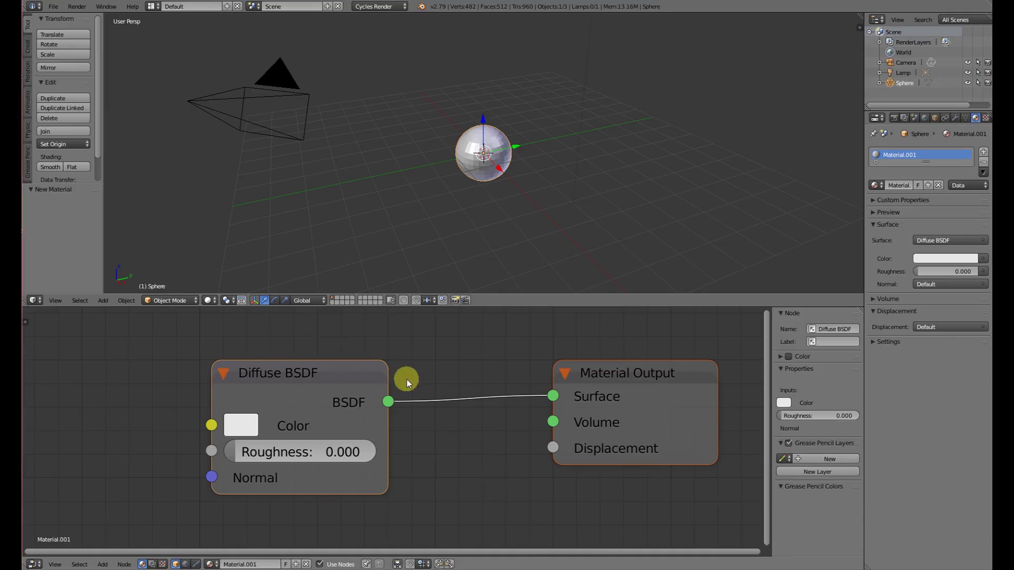
mouse_move(323, 375)
left_mouse_down()
mouse_move(346, 371)
mouse_move(332, 365)
left_mouse_up()
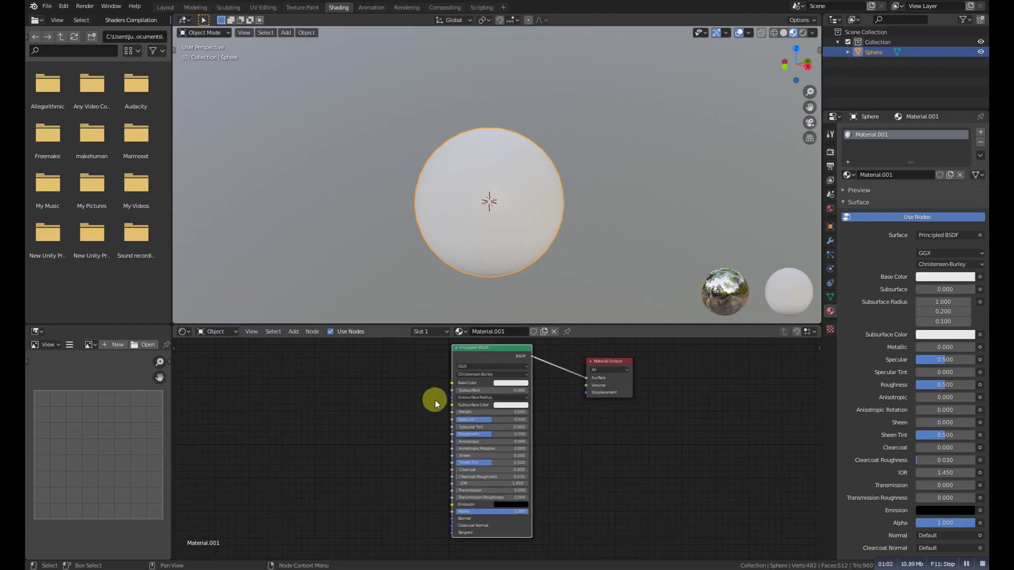
Shift Material Output right and link the Principled BSDF output to its Surface input.
middle_click_drag(435, 400, 319, 435)
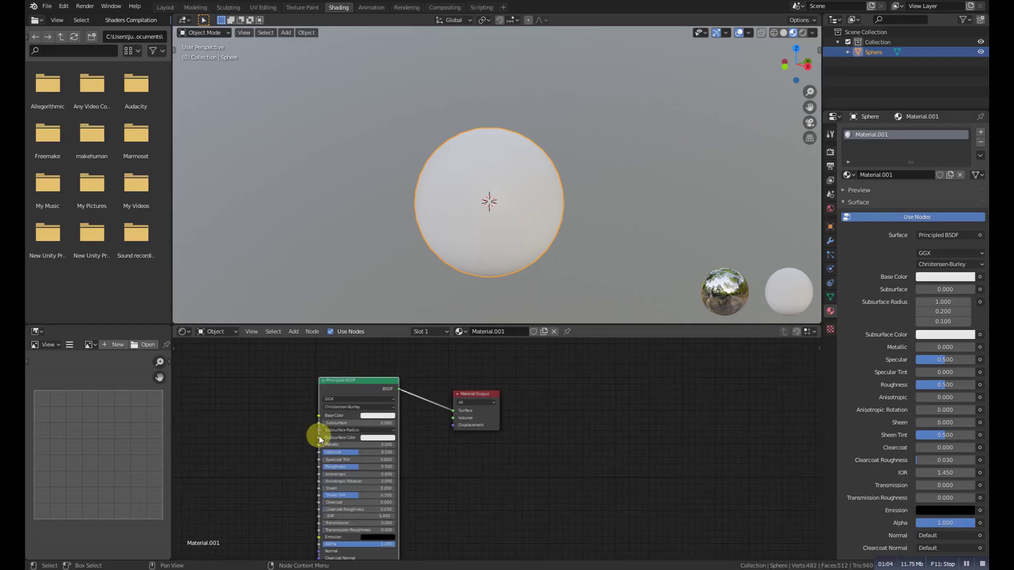
scroll(490, 419, "up", 6)
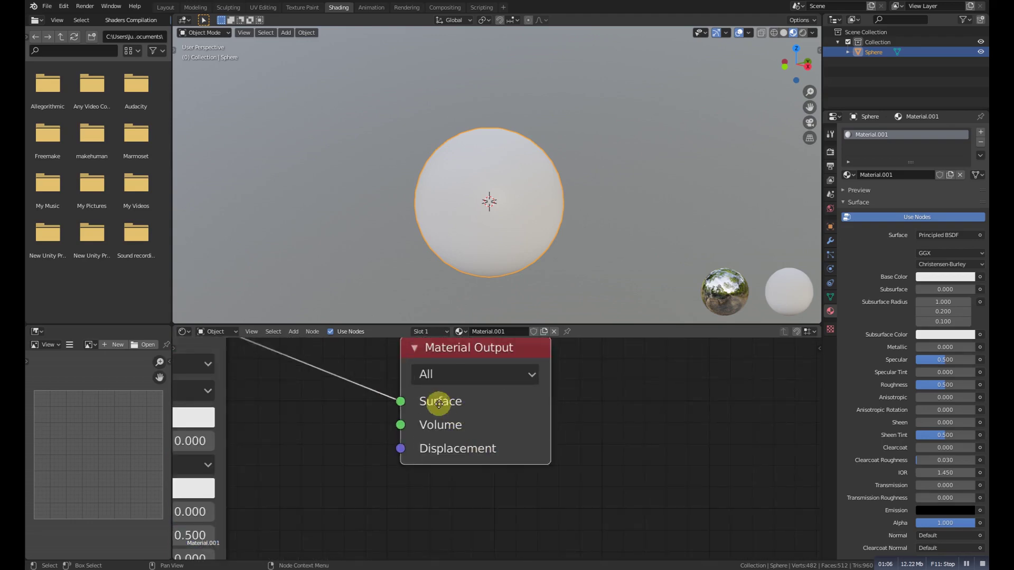
left_click_drag(439, 403, 471, 409)
scroll(466, 420, "down", 2)
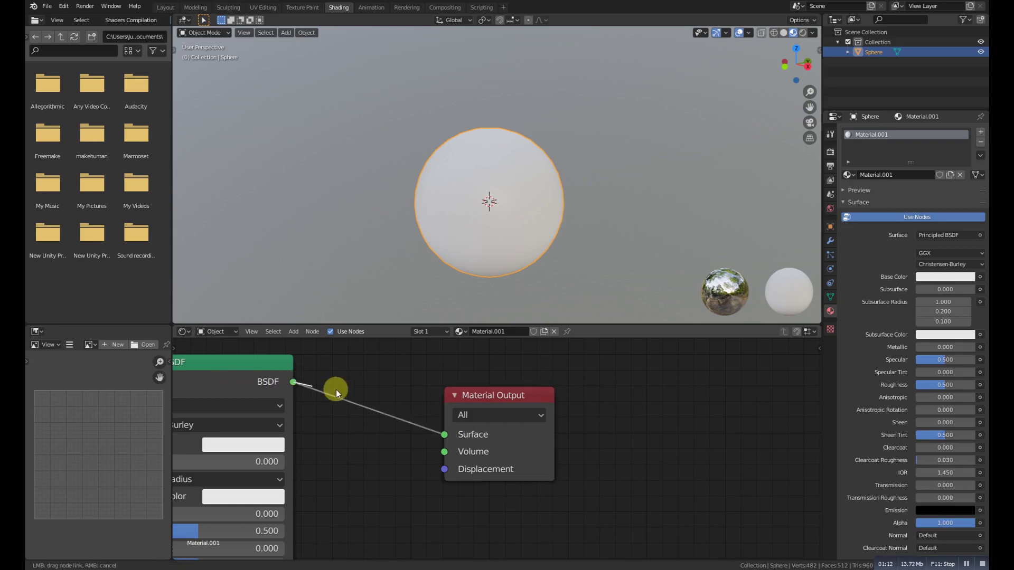
left_click_drag(294, 383, 446, 433)
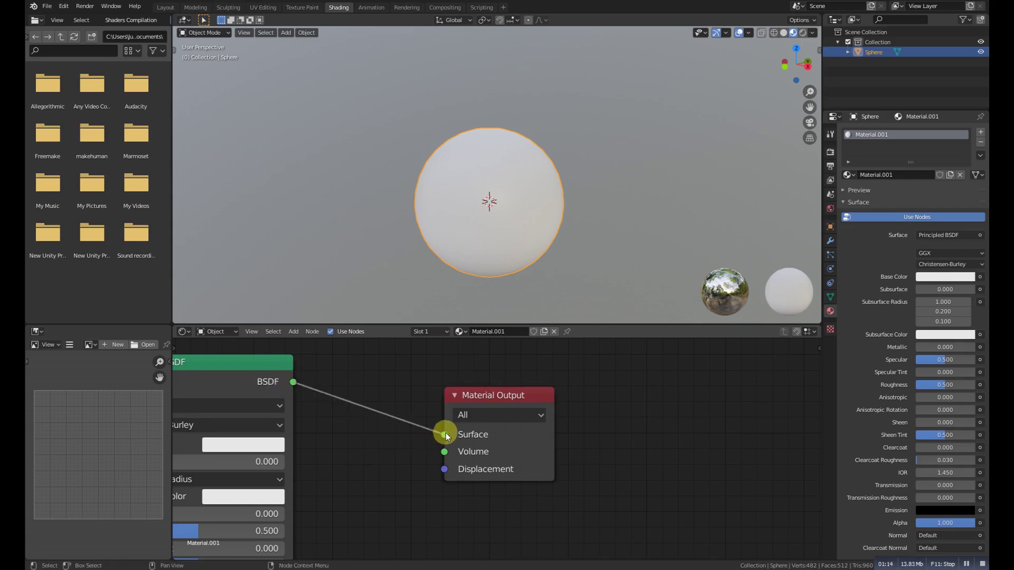
scroll(366, 443, "down", 2)
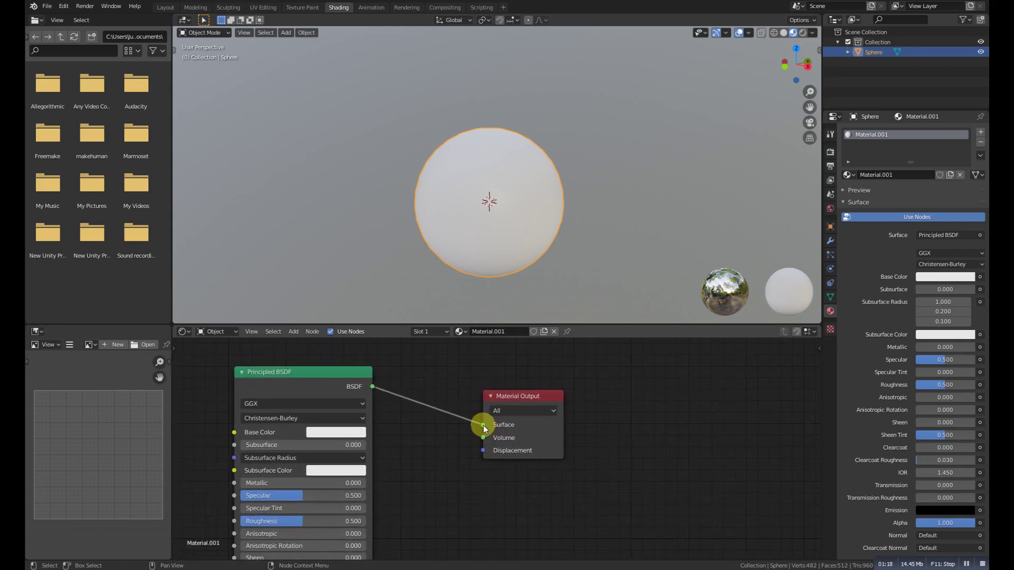
Move the shader link among Material Output sockets so Principled BSDF drives Surface, rendering the sphere white.
left_click_drag(486, 427, 482, 439)
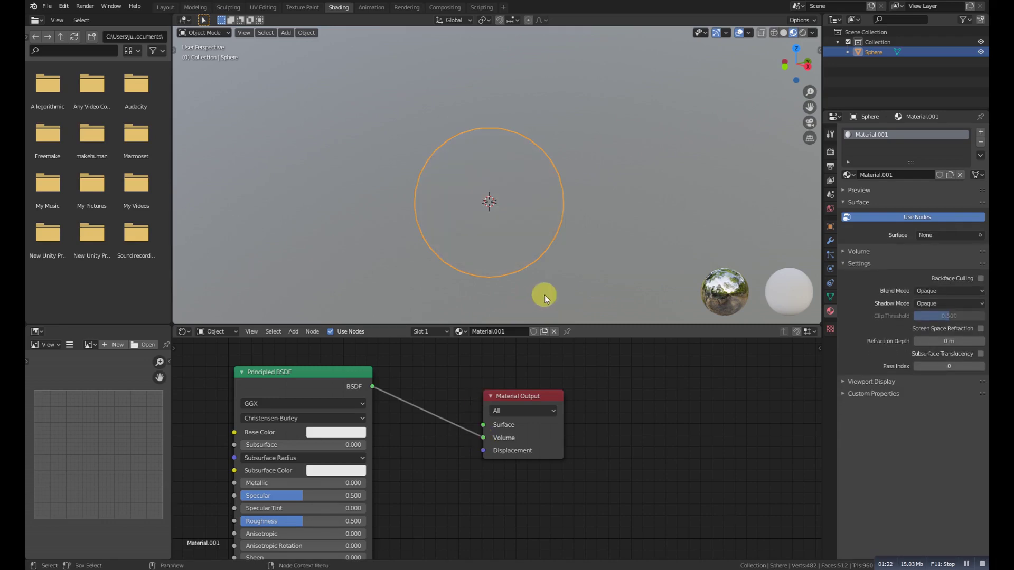
left_click(498, 280)
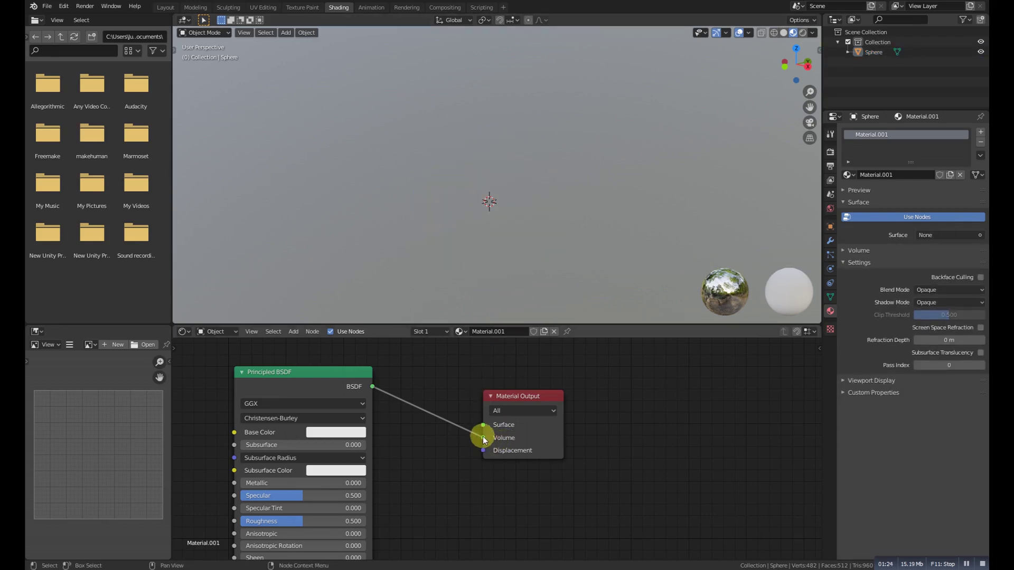
mouse_move(482, 438)
left_mouse_down()
mouse_move(482, 452)
mouse_move(483, 425)
left_mouse_up()
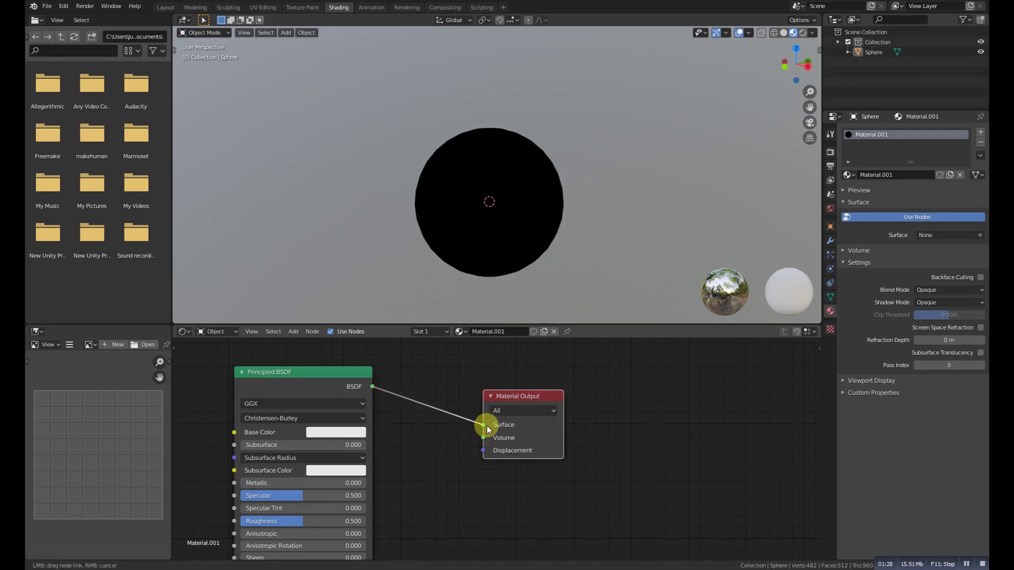
scroll(412, 468, "down", 3)
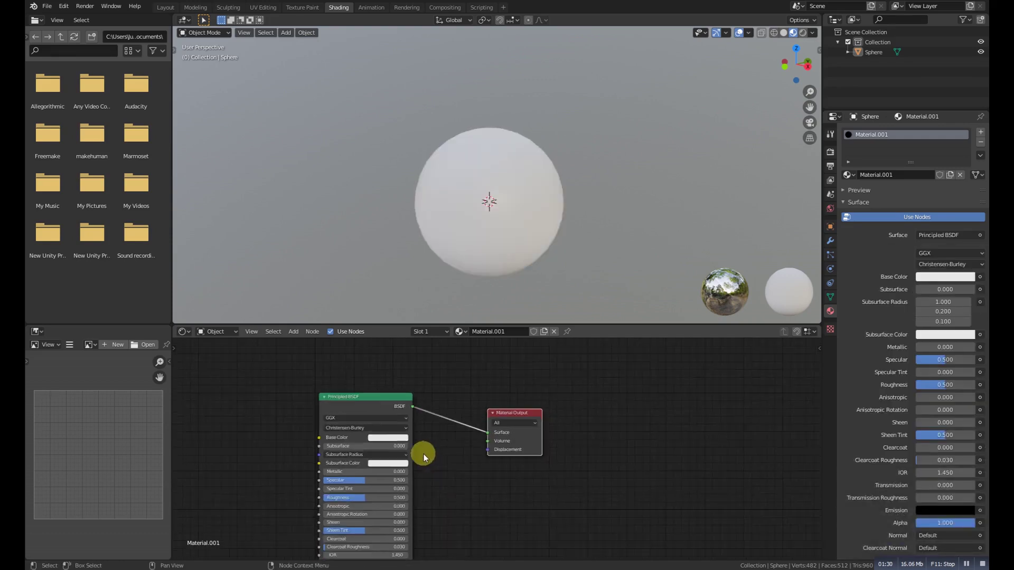
middle_click_drag(462, 431, 466, 417)
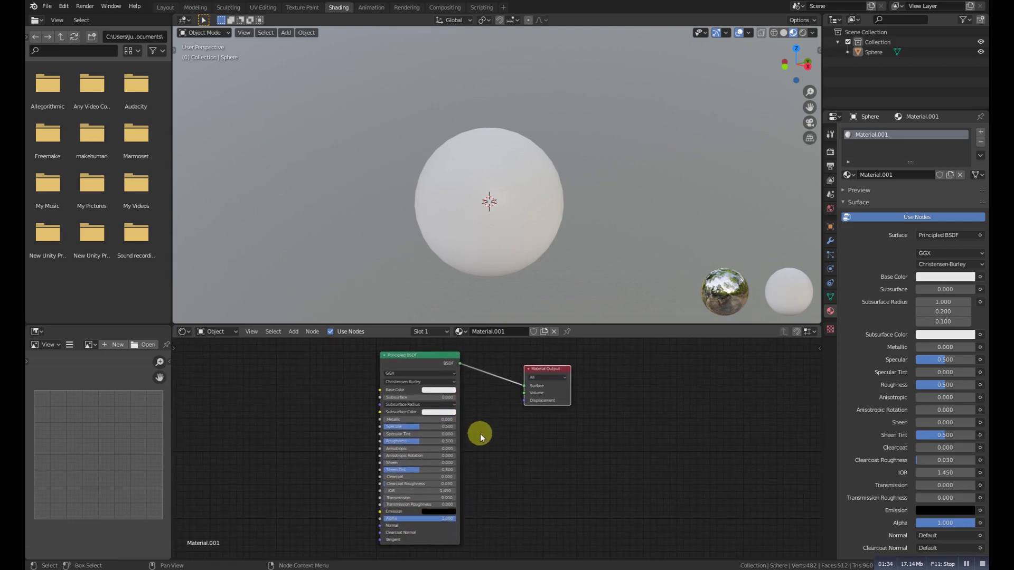
middle_click_drag(484, 445, 550, 441)
scroll(488, 454, "up", 1)
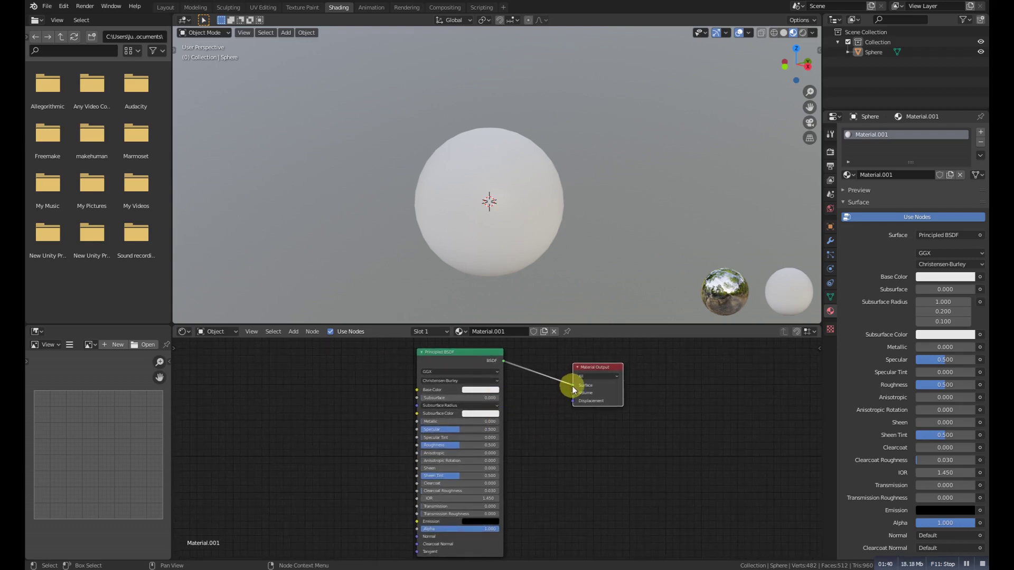
mouse_move(573, 385)
left_mouse_down()
mouse_move(506, 362)
mouse_move(574, 389)
left_mouse_up()
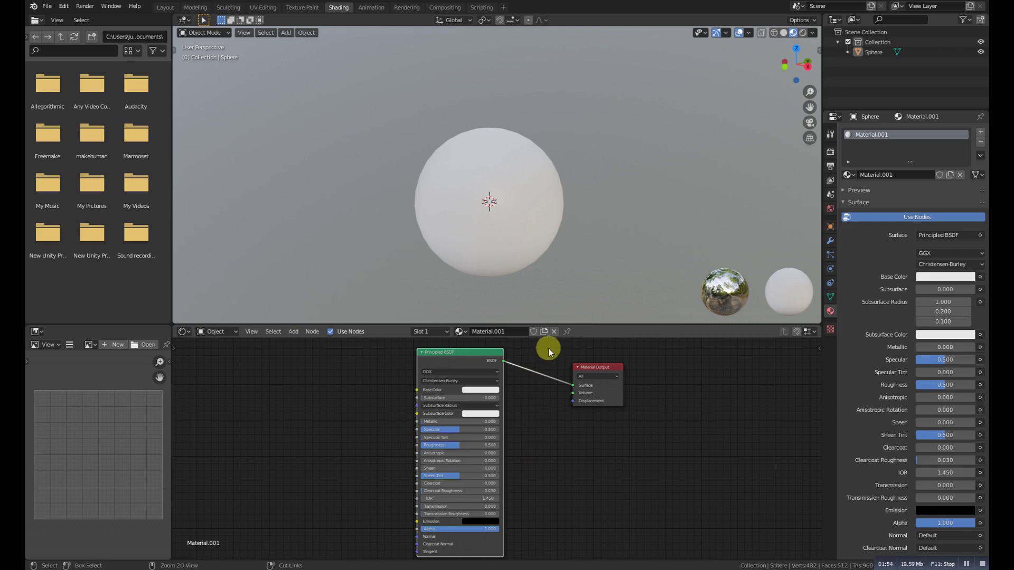
right_click_drag(549, 349, 541, 362, "ctrl")
right_click_drag(545, 364, 534, 387, "ctrl")
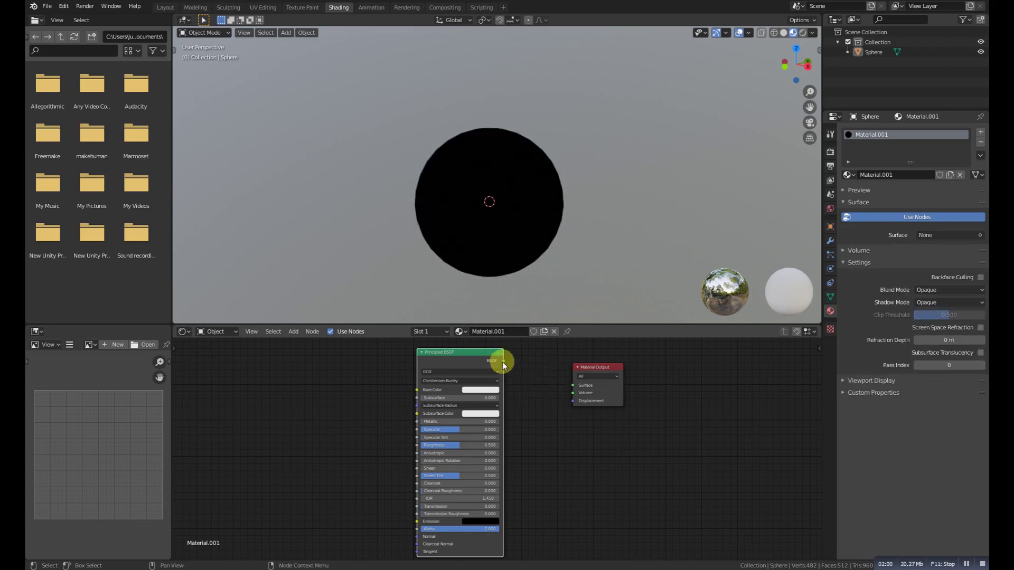
left_click_drag(502, 362, 537, 391)
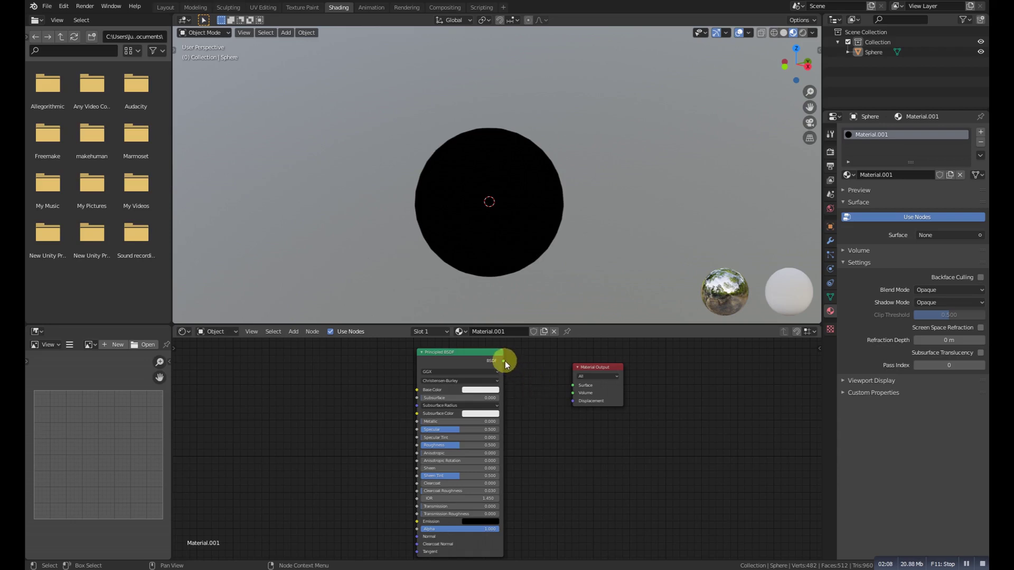
left_click_drag(505, 365, 572, 385)
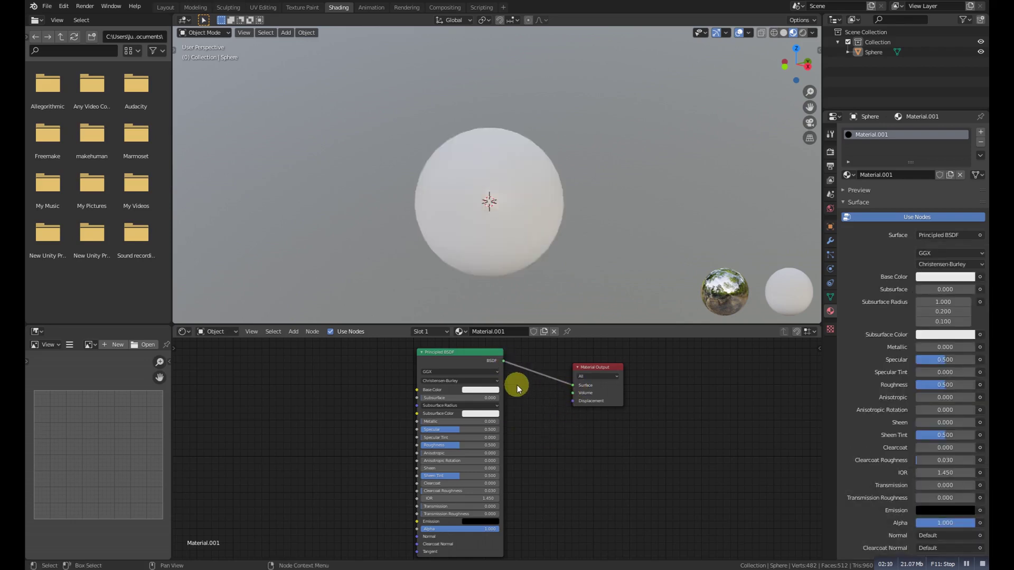
Zoom across the Principled BSDF node and open its Base Color picker.
scroll(531, 416, "down", 2)
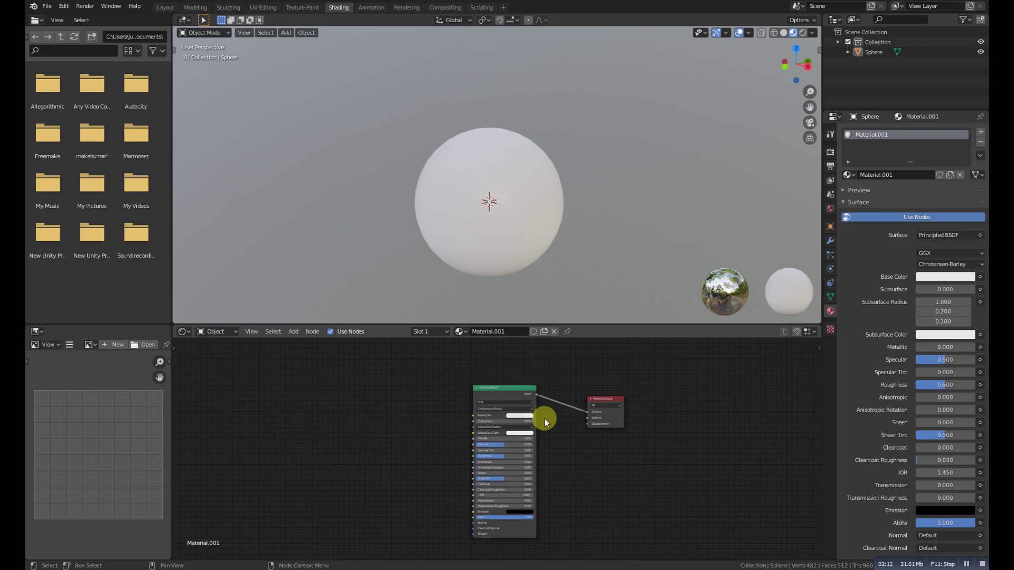
scroll(557, 423, "up", 3)
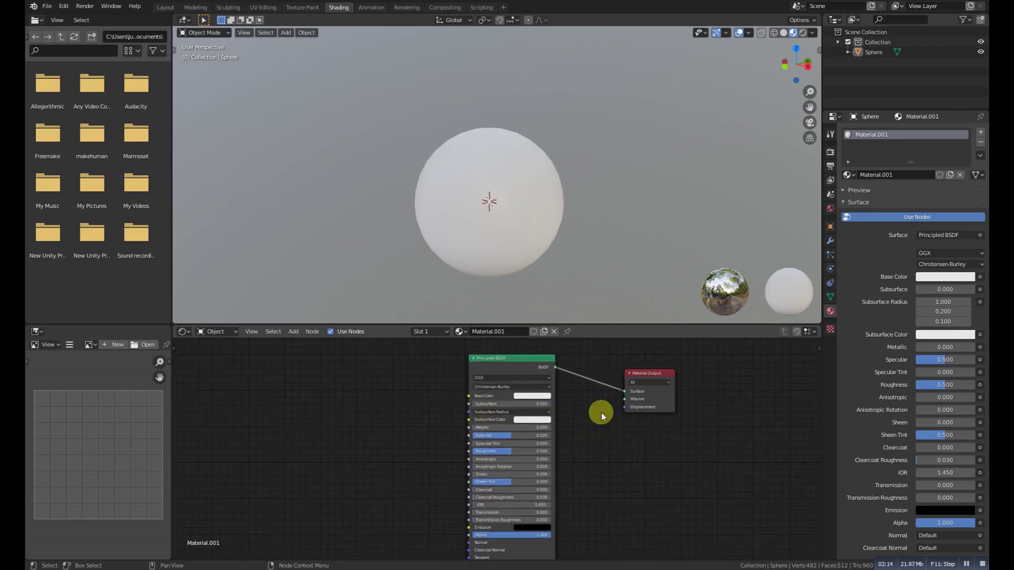
scroll(455, 404, "up", 5)
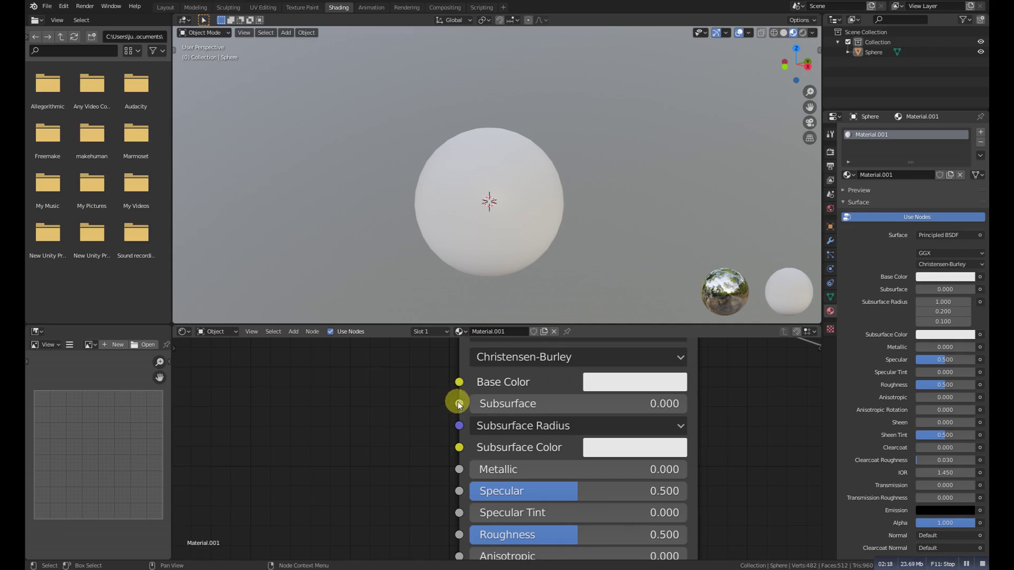
scroll(452, 406, "down", 2)
middle_click_drag(446, 421, 407, 430)
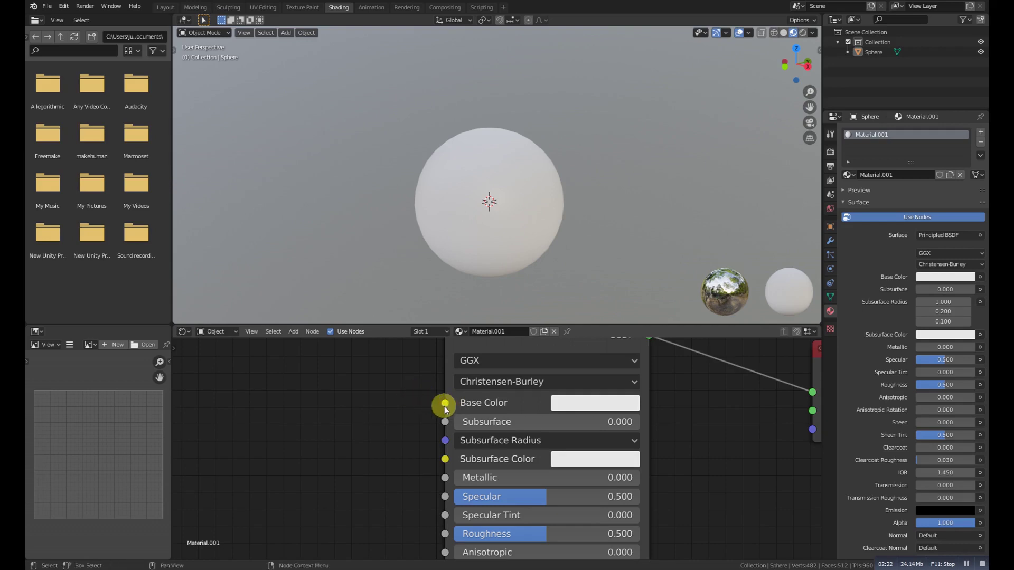
left_click(568, 401)
Scroll through the Principled BSDF inputs down to the Clearcoat Normal socket.
scroll(495, 451, "down", 1)
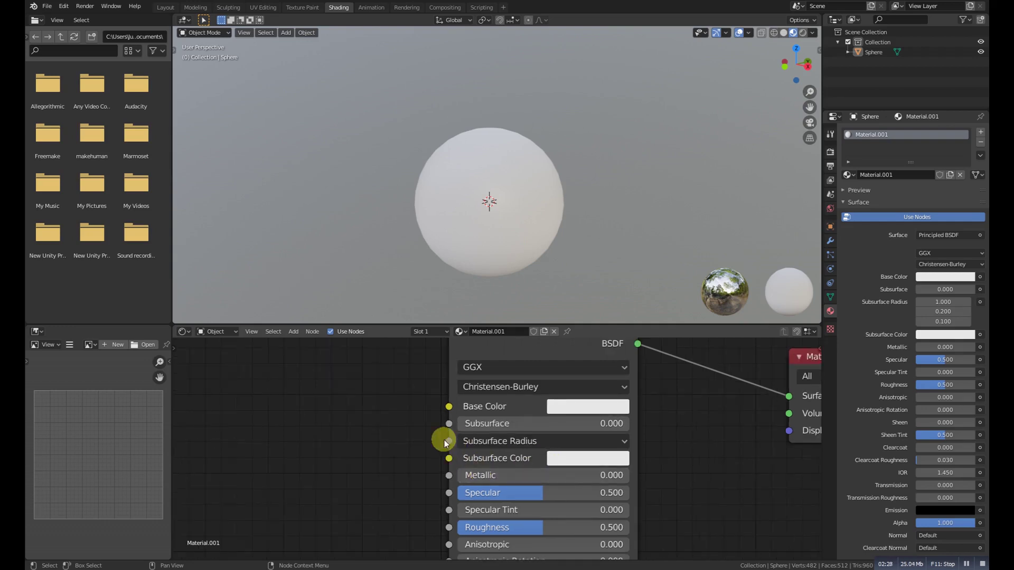
scroll(418, 447, "down", 2)
scroll(461, 509, "down", 4, "shift")
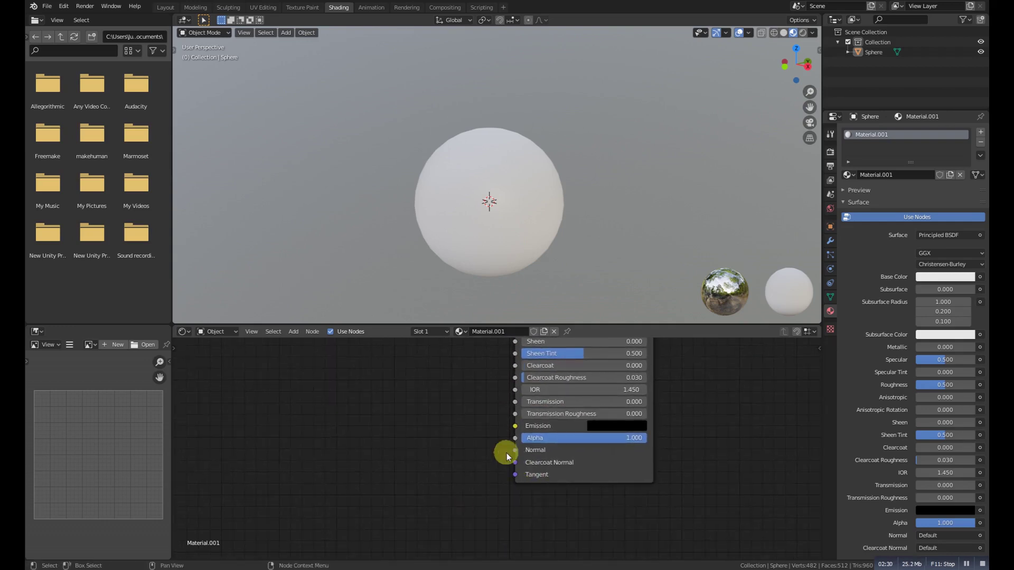
left_click_drag(515, 463, 510, 477)
scroll(586, 456, "down", 5)
scroll(527, 407, "up", 3)
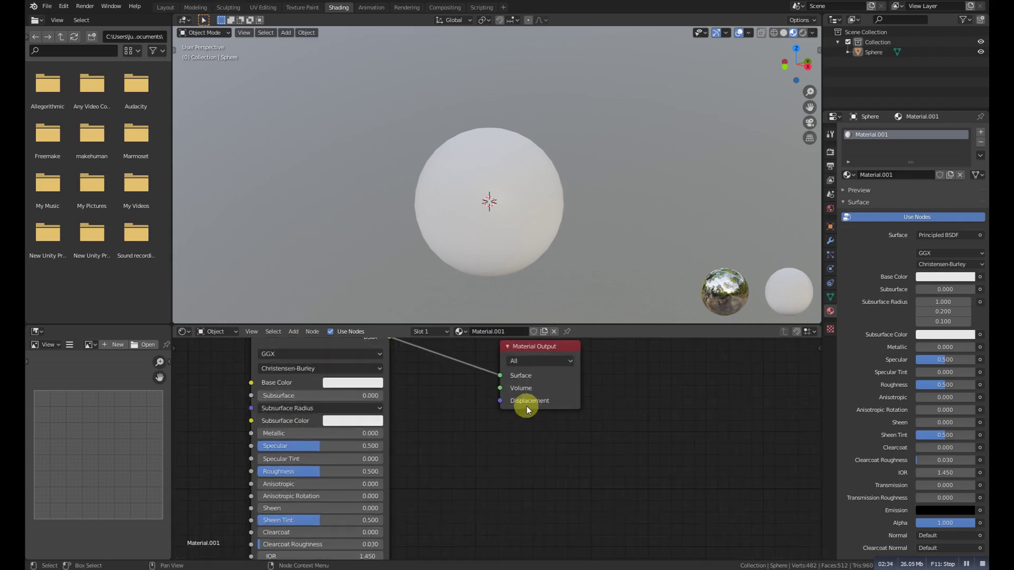
scroll(557, 439, "down", 4)
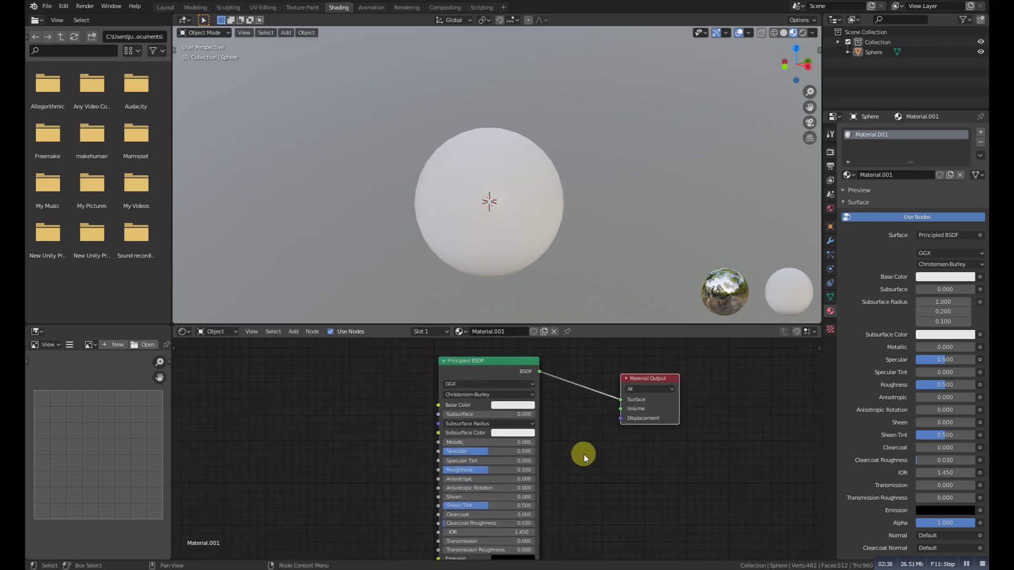
scroll(375, 452, "left", 5)
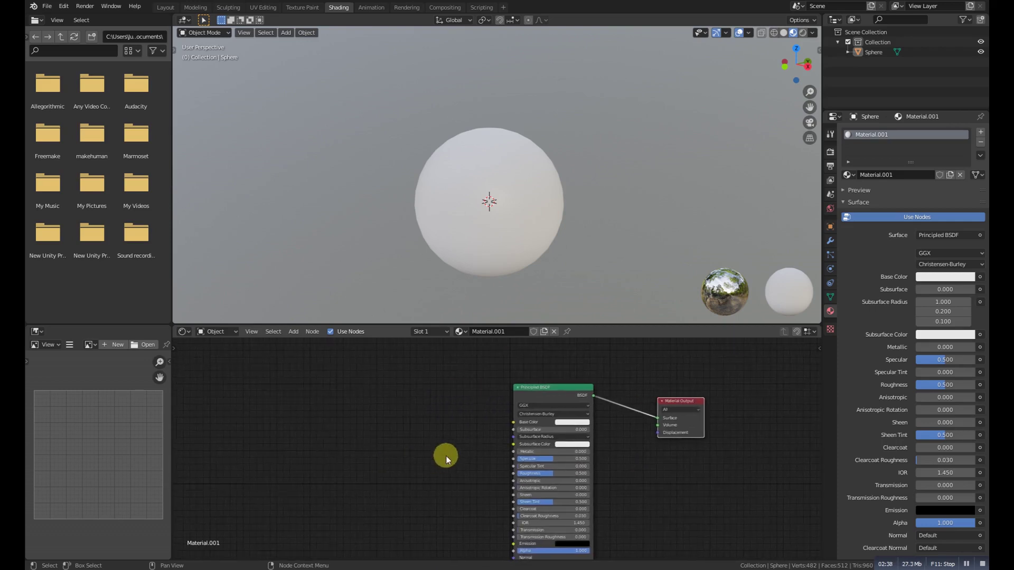
scroll(412, 448, "left", 3)
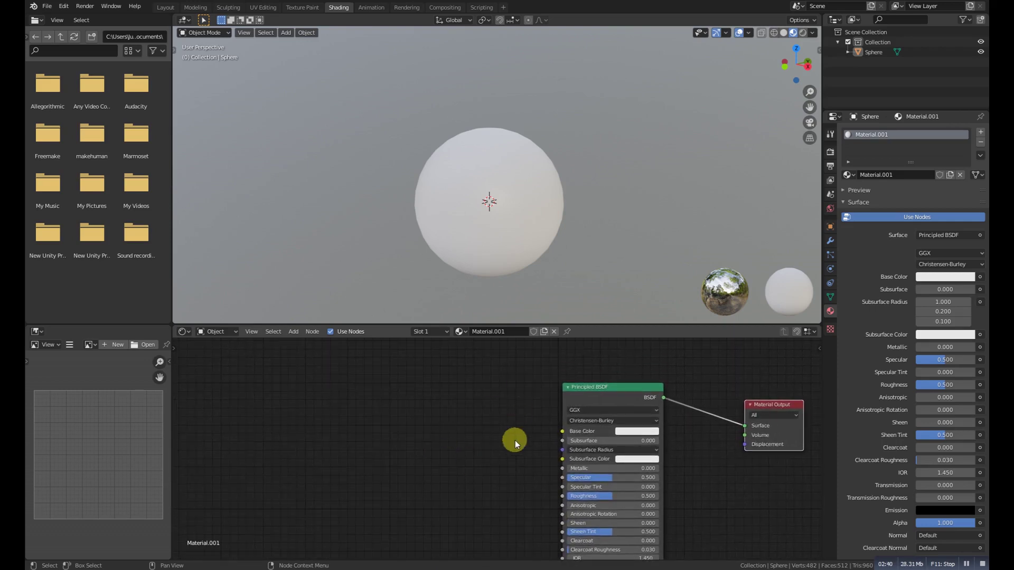
Select the sphere, enter Edit Mode, and unwrap it with Sphere Projection in UV Editing.
left_click(458, 230)
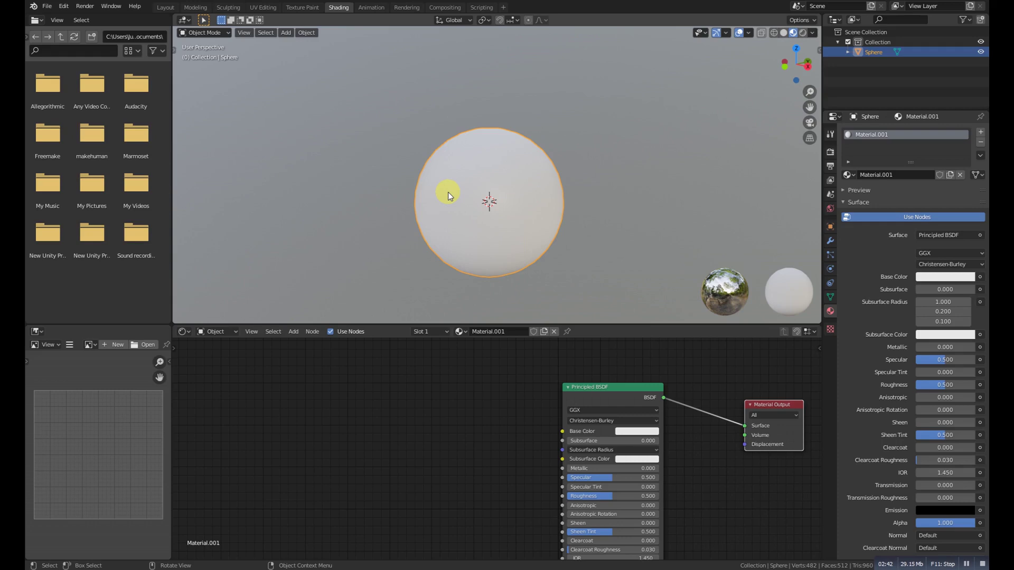
key("Tab")
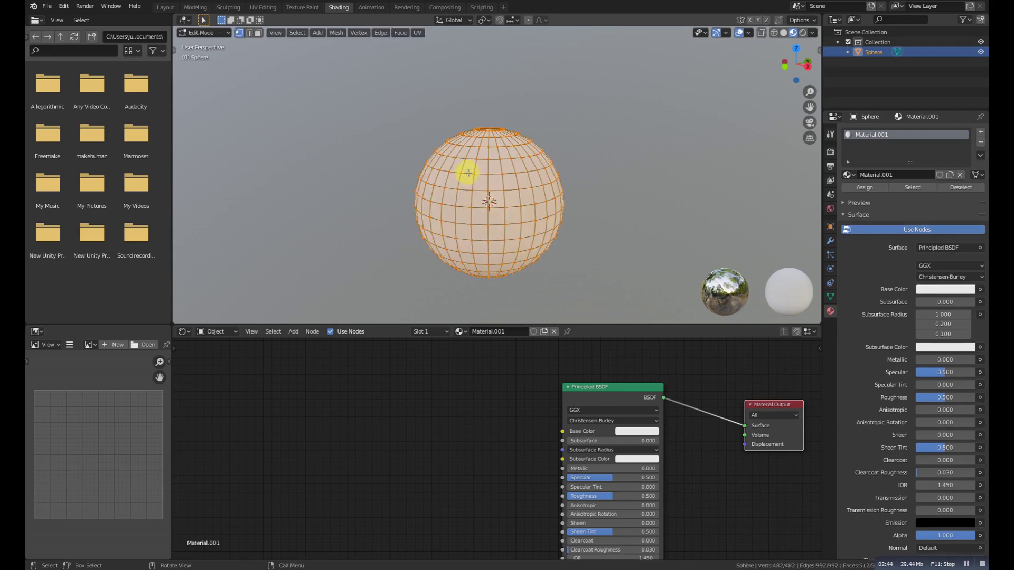
left_click(262, 7)
scroll(638, 294, "up", 5)
key("u")
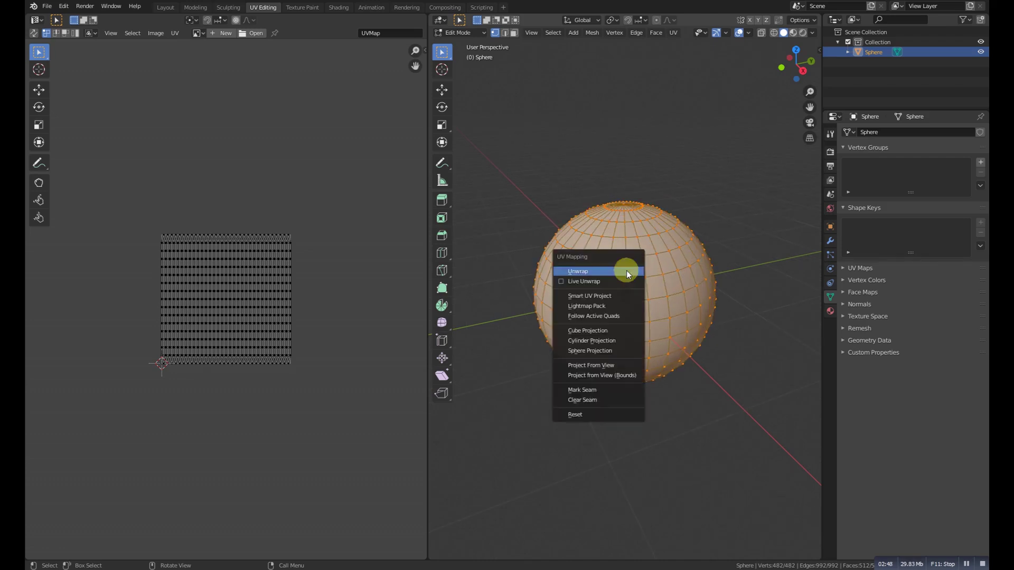
left_click(606, 352)
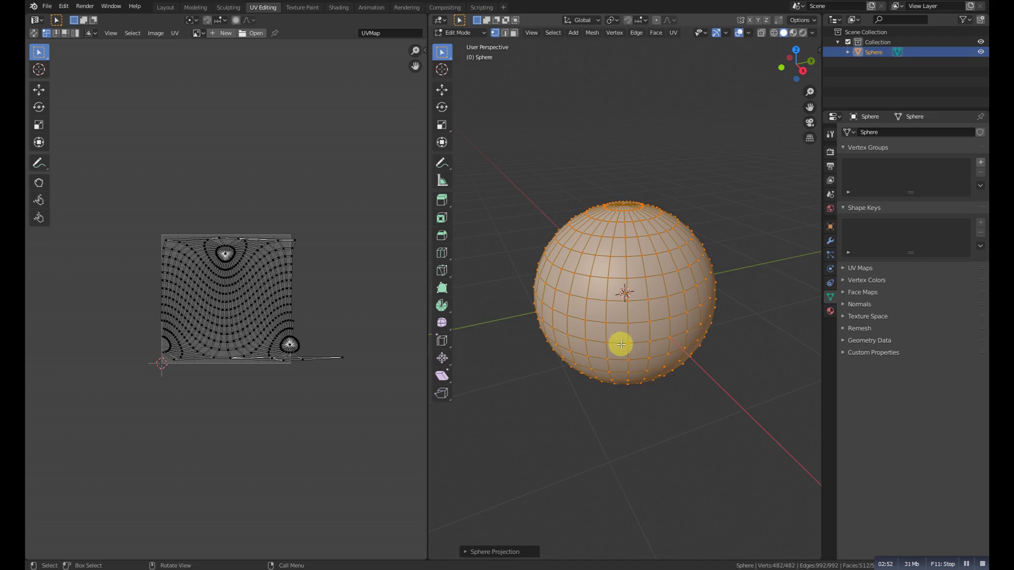
Back in Shading, add an Image Texture node by searching 'image'.
left_click(338, 7)
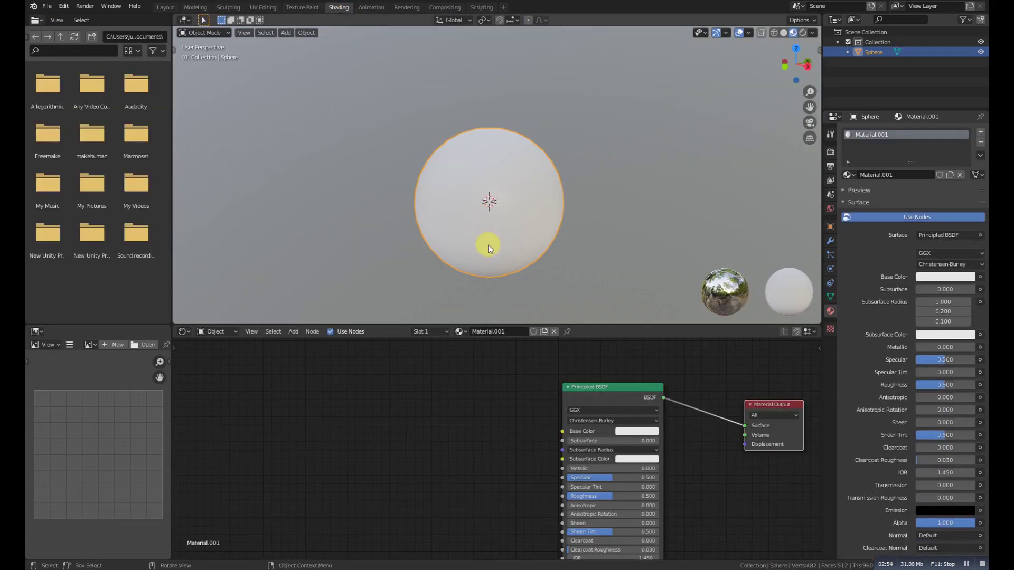
key("shift+a")
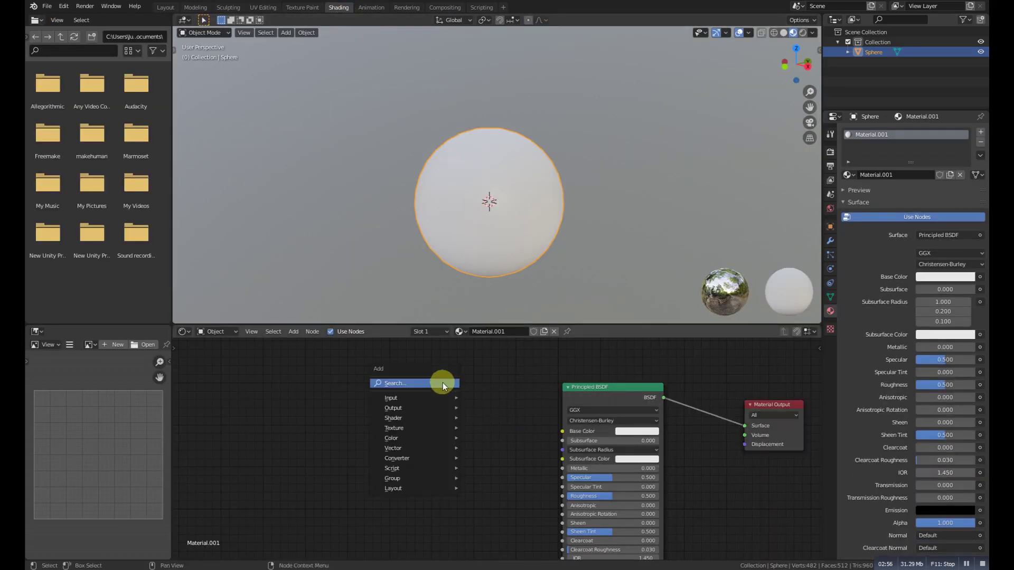
left_click(443, 382)
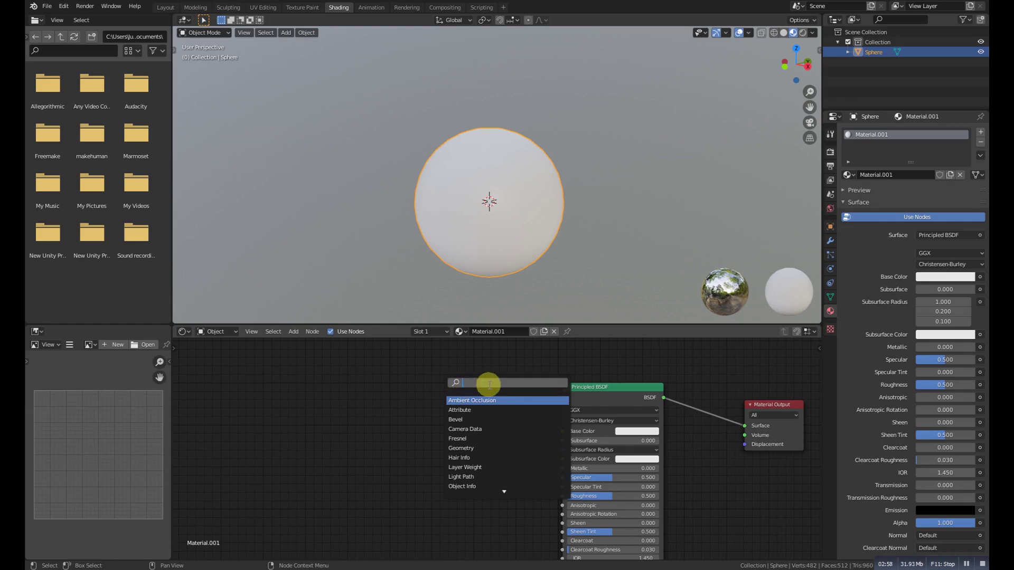
type("image")
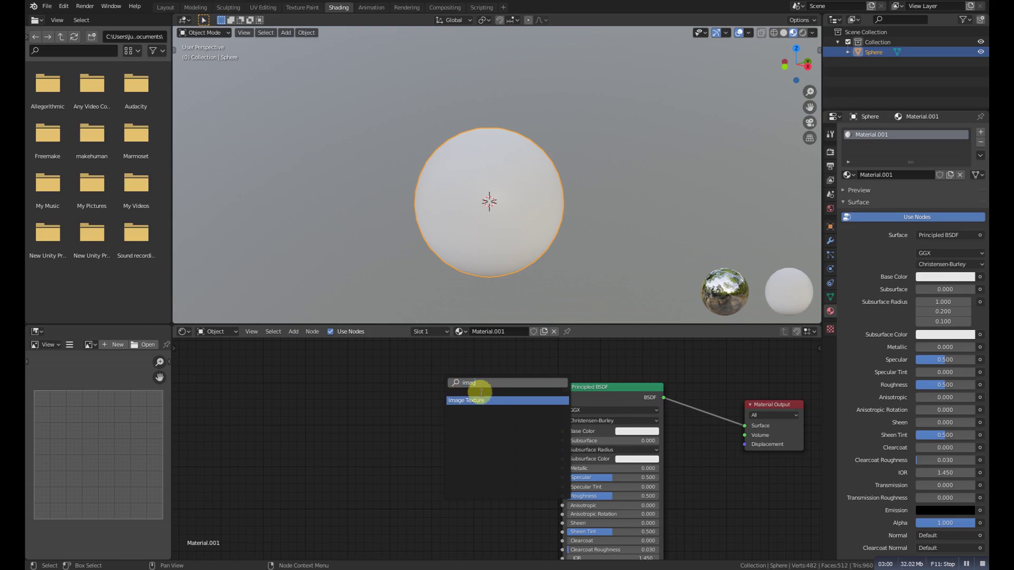
left_click(480, 401)
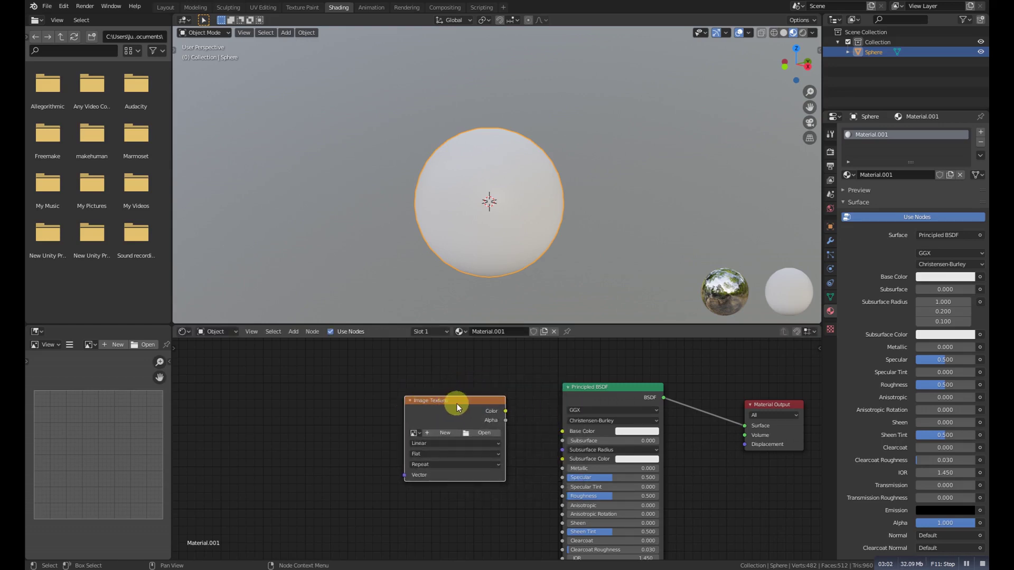
Position the Image Texture node and connect its Color to the Principled BSDF Base Color.
left_click_drag(461, 404, 482, 416)
left_click_drag(543, 429, 561, 431)
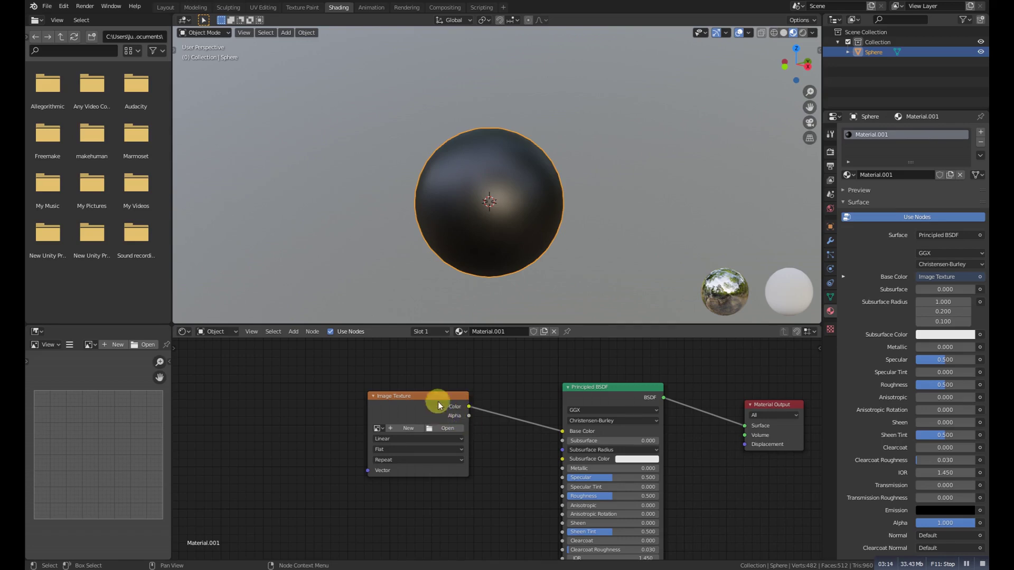
left_click_drag(430, 398, 436, 390)
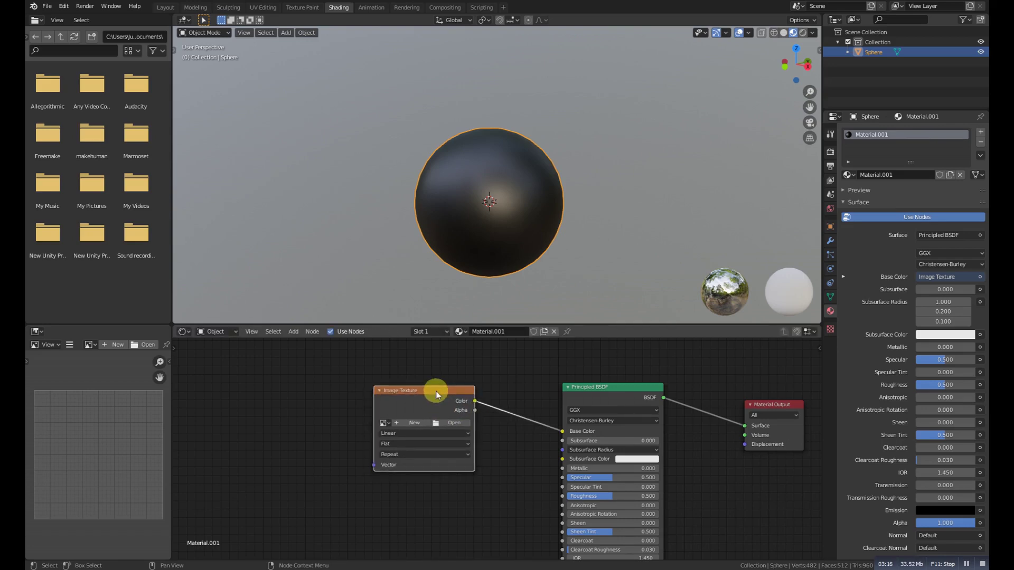
Add a Mapping node via search 'map' and place it left of the Image Texture.
scroll(483, 449, "up", 3)
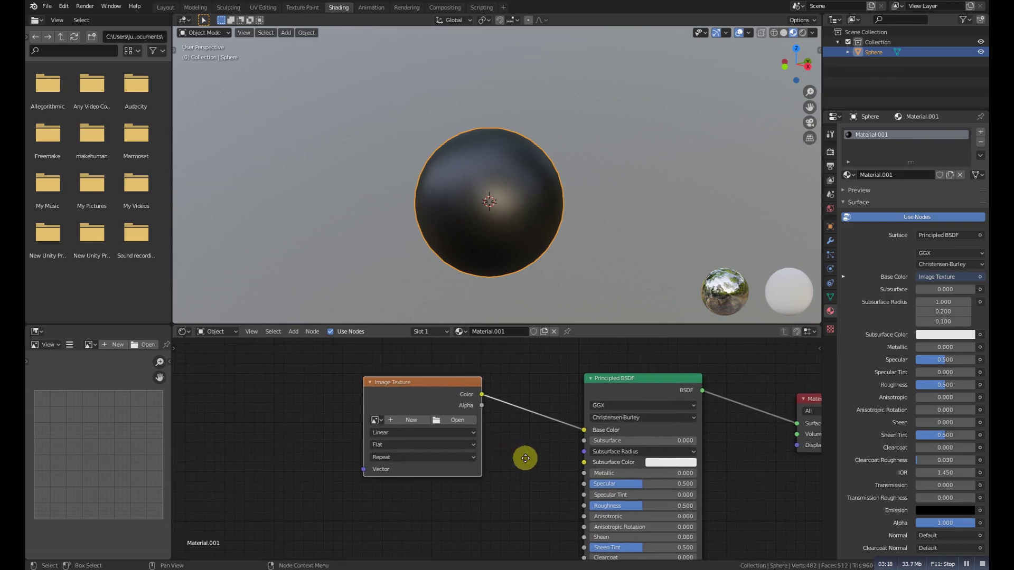
scroll(537, 465, "down", 2)
scroll(375, 403, "left", 2, "ctrl")
key("shift+a")
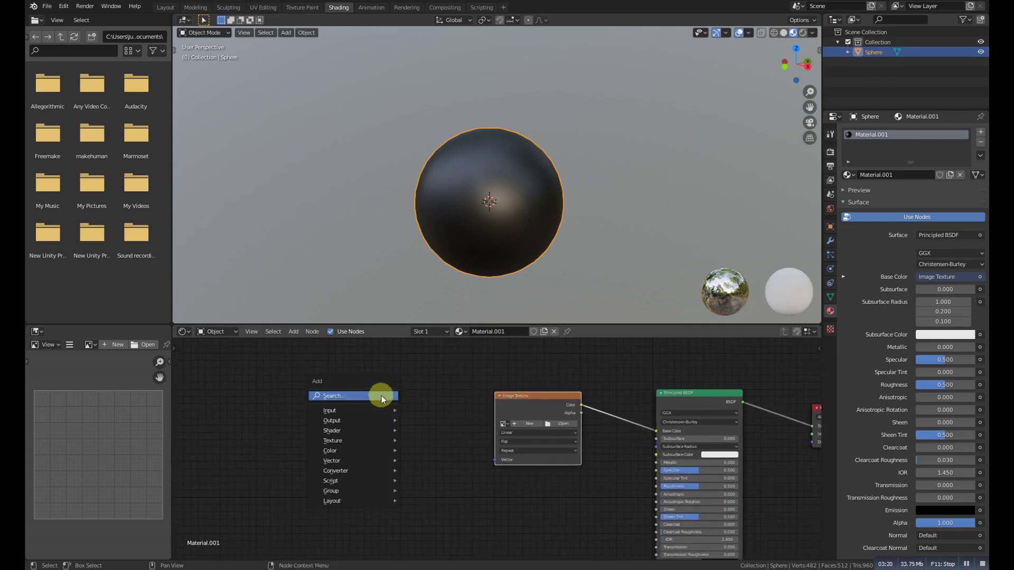
left_click(381, 395)
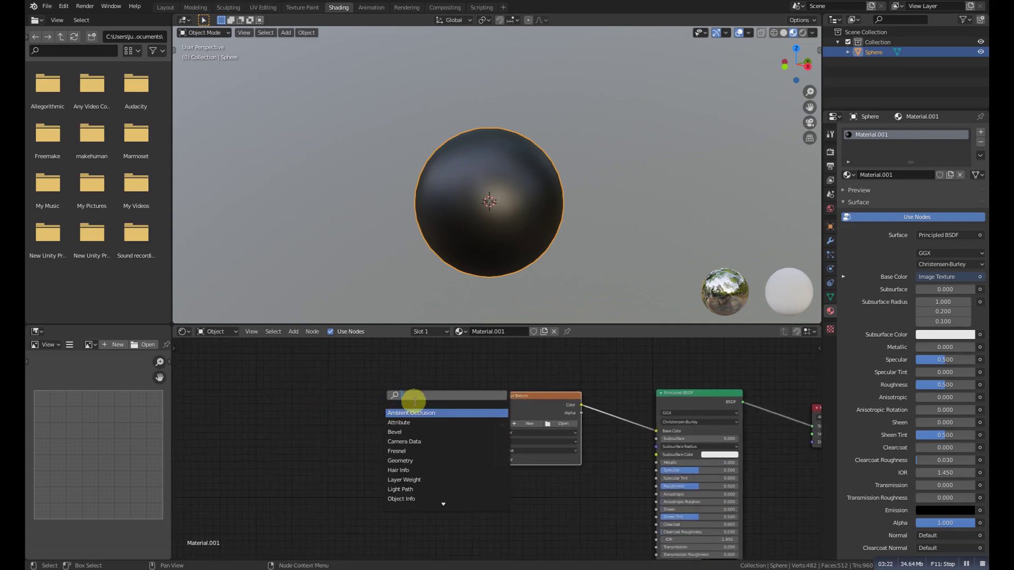
key("Escape")
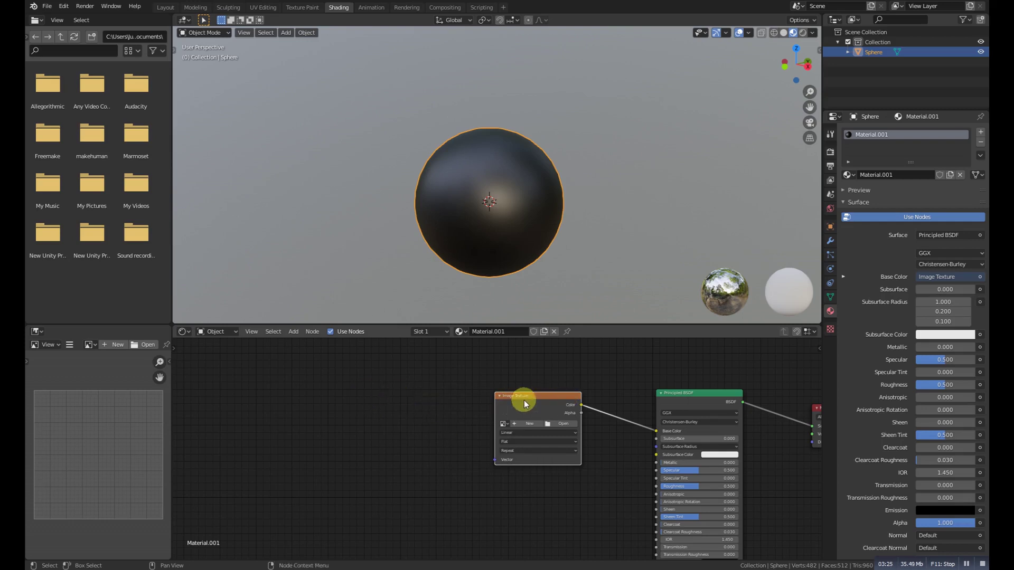
key("shift+a")
left_click(420, 394)
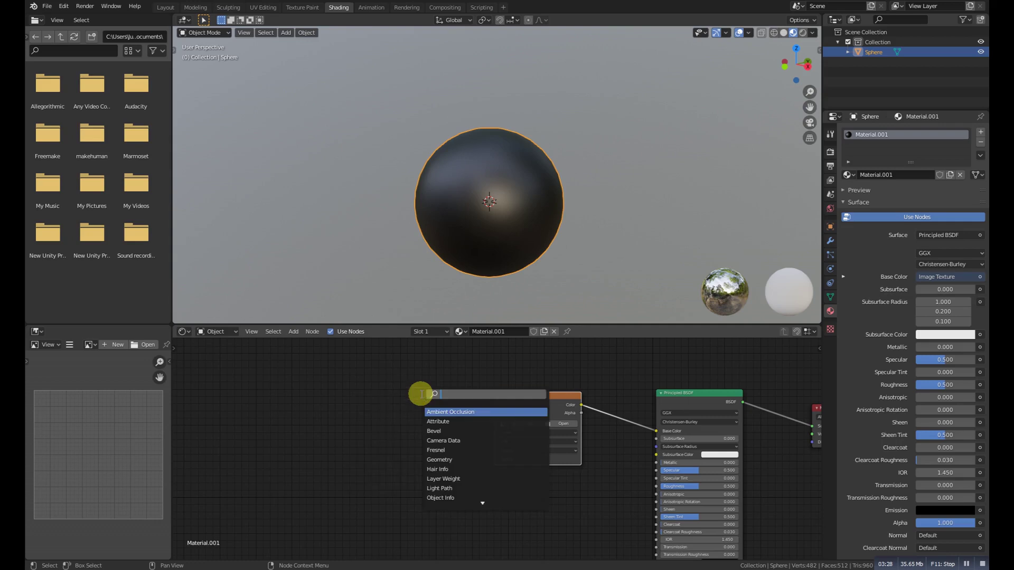
type("ma")
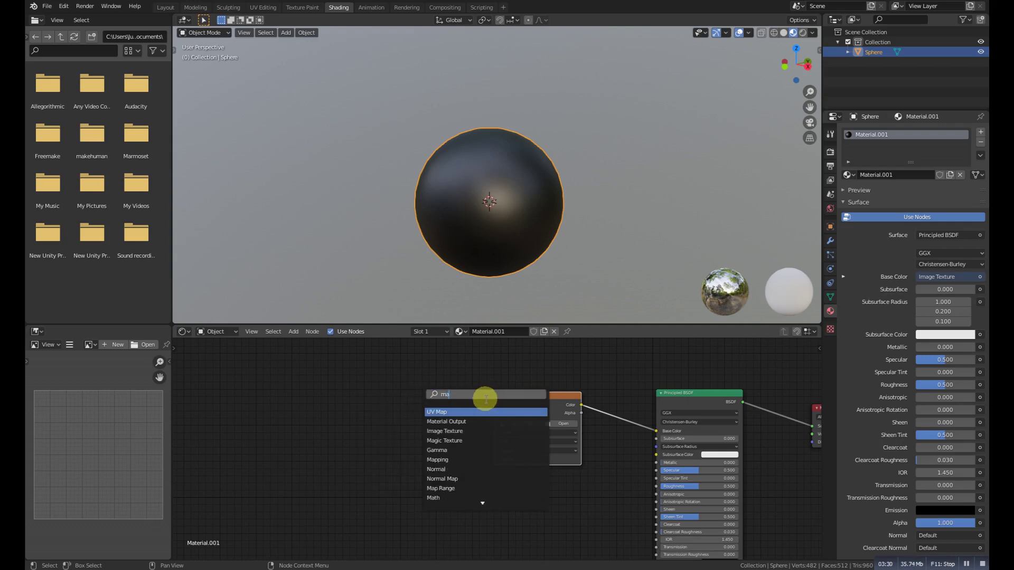
type("p")
left_click(448, 419)
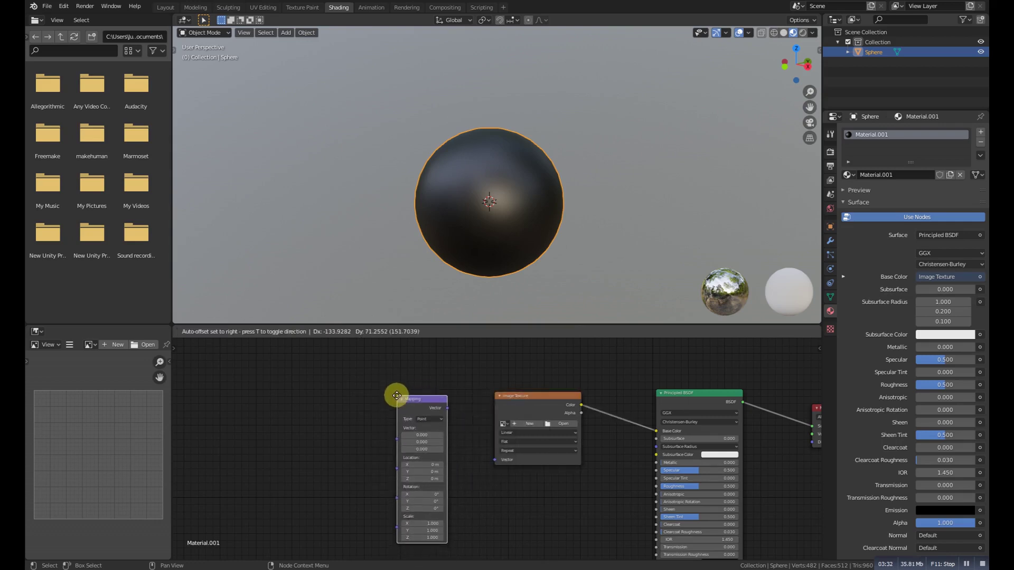
left_click(397, 395)
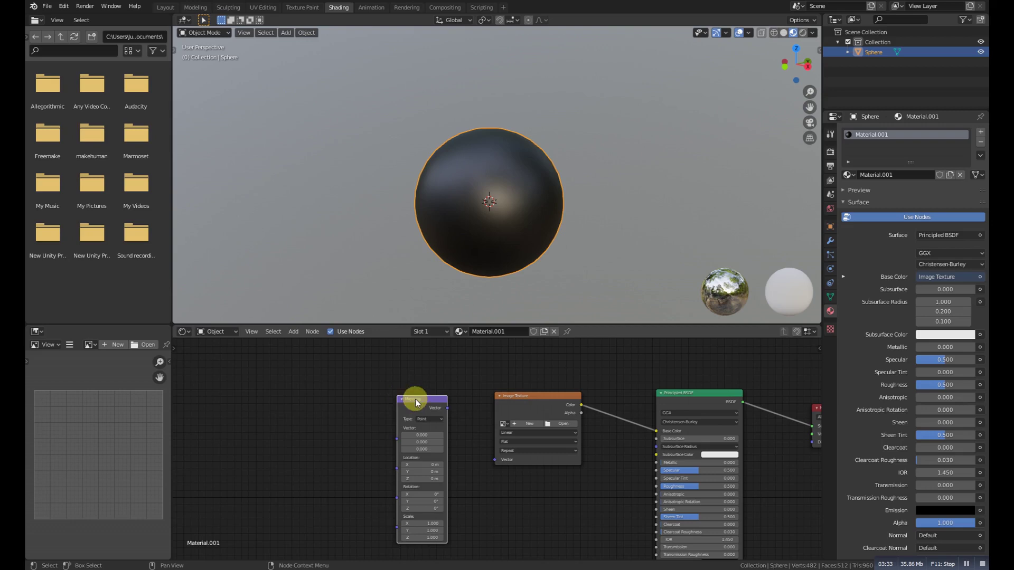
Add a Texture Coordinate node by searching 'text'.
key("shift+a")
left_click(328, 407)
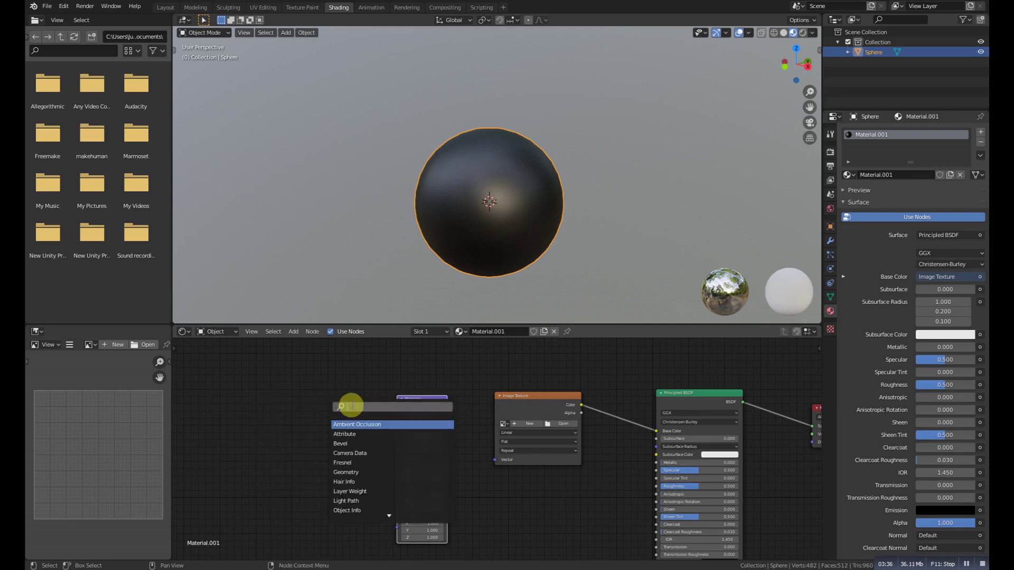
type("text")
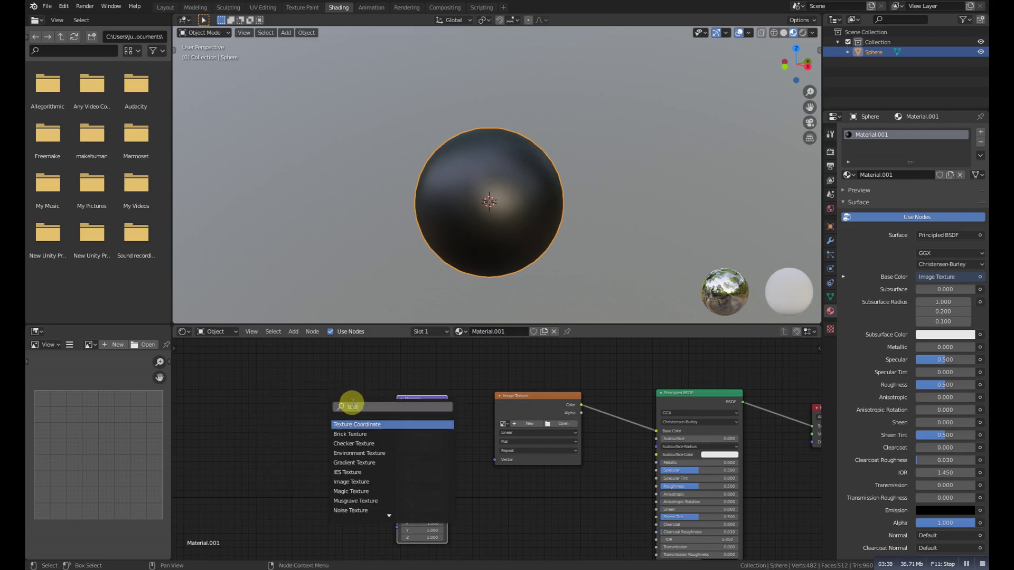
left_click(362, 424)
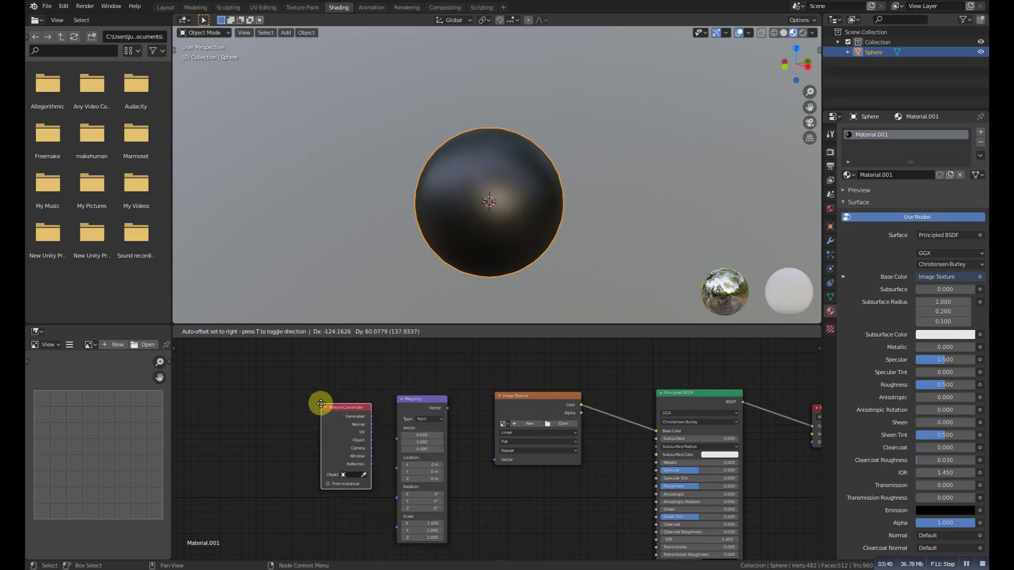
Place Texture Coordinate and chain its UV through Mapping into the Image Texture Vector.
left_click(288, 403)
scroll(317, 446, "up", 2)
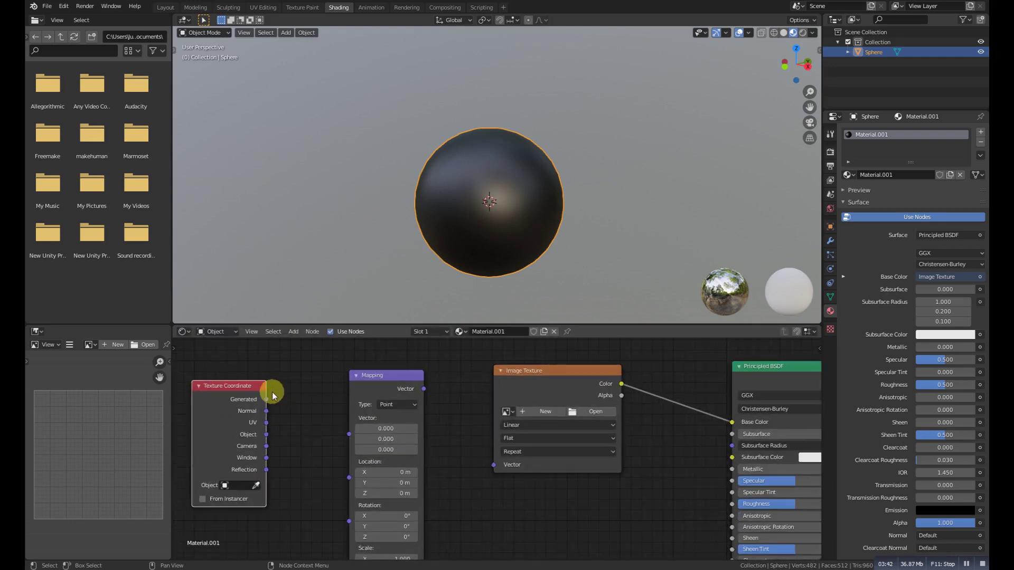
left_click_drag(261, 425, 349, 434)
mouse_move(426, 390)
left_mouse_down()
mouse_move(477, 464)
mouse_move(490, 464)
left_mouse_up()
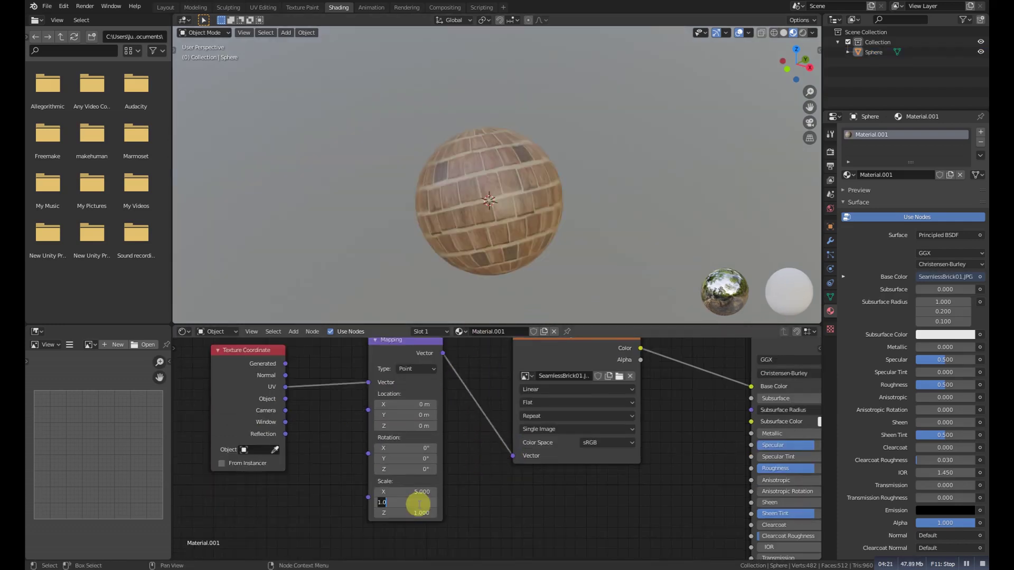
Set the Mapping scale X, Y and Z to 5 to tile the brick texture.
left_click_drag(414, 503, 417, 507)
left_click(421, 512)
type("5")
key("Return")
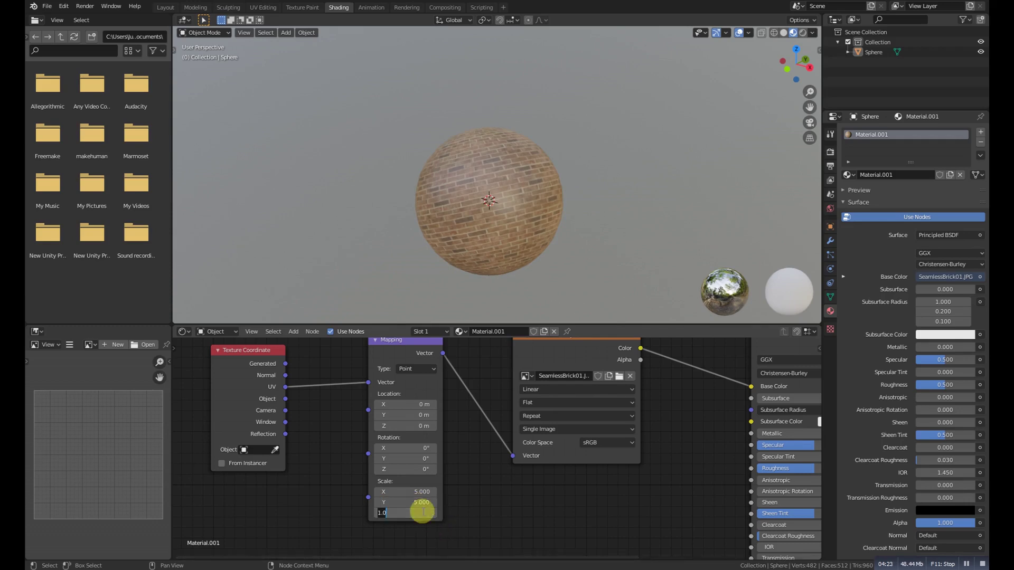
scroll(502, 195, "up", 5)
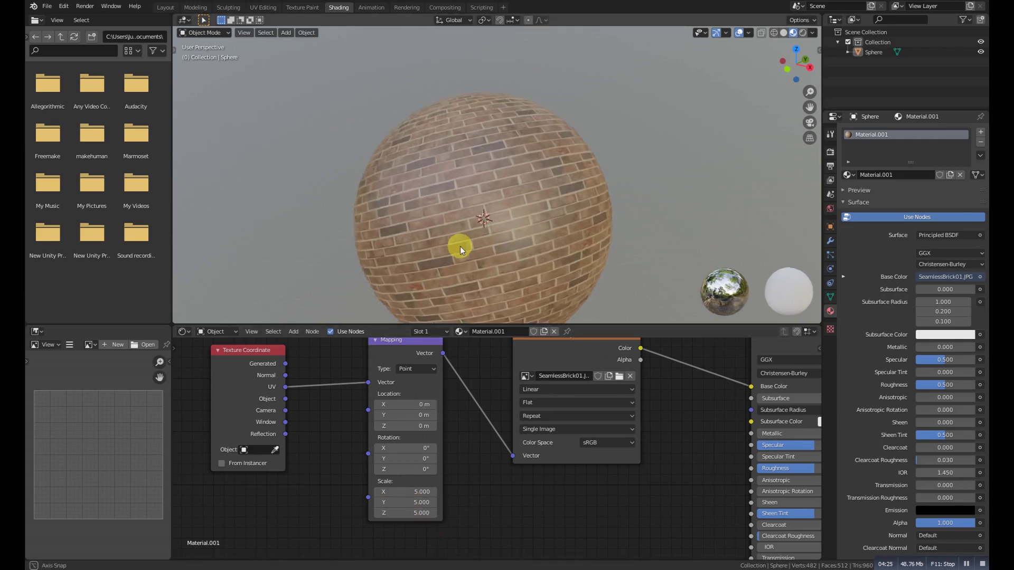
middle_click_drag(461, 246, 527, 232)
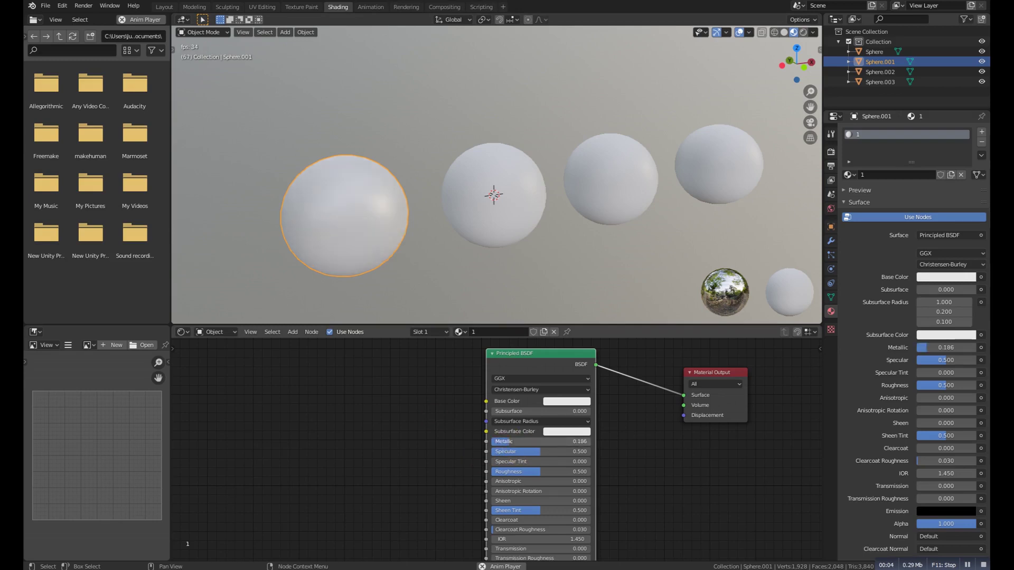
Make the first sphere polished metal: Metallic 1, lower Roughness, adjusted Base Color.
left_click_drag(510, 442, 590, 441)
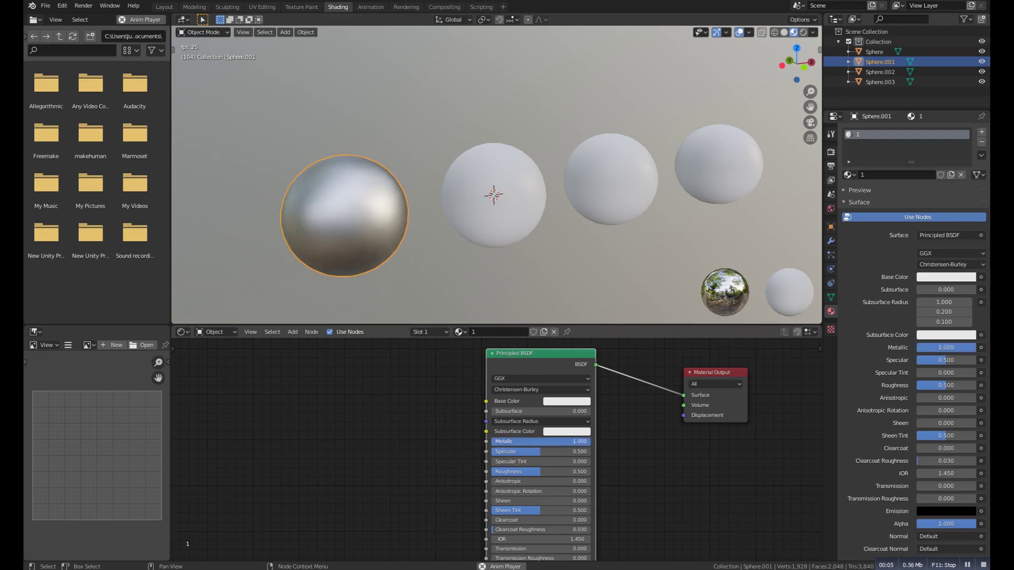
left_click(399, 281)
scroll(399, 281, "up", 5)
left_click(831, 151)
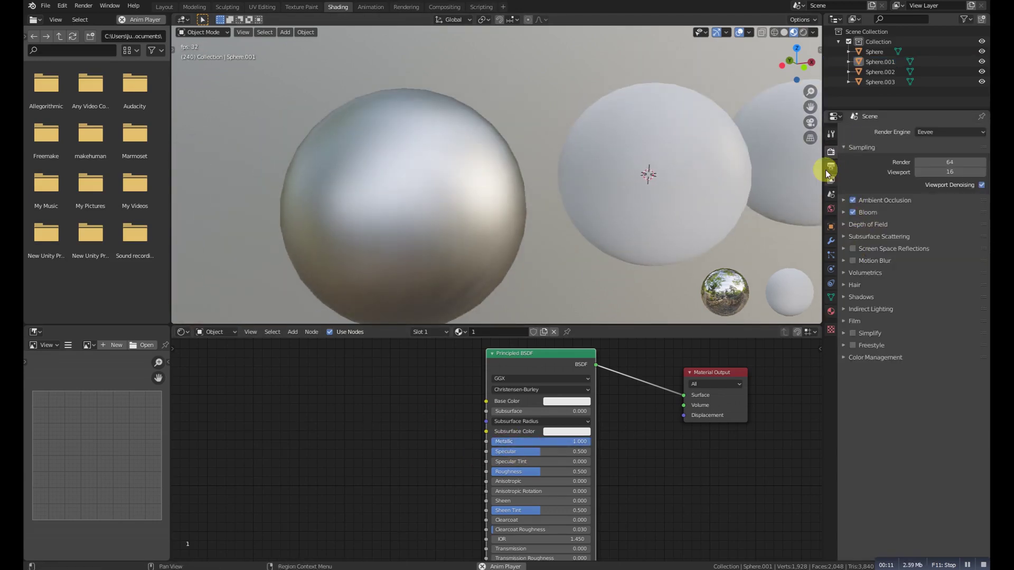
left_click(831, 312)
left_click_drag(588, 471, 518, 472)
scroll(487, 238, "down", 3)
scroll(487, 238, "up", 2)
left_click(566, 401)
mouse_move(619, 280)
left_mouse_down()
mouse_move(620, 308)
mouse_move(620, 290)
left_mouse_up()
scroll(606, 475, "down", 2)
Select the second sphere and give its material a reflective blue Base Color.
middle_click_drag(615, 206, 524, 224)
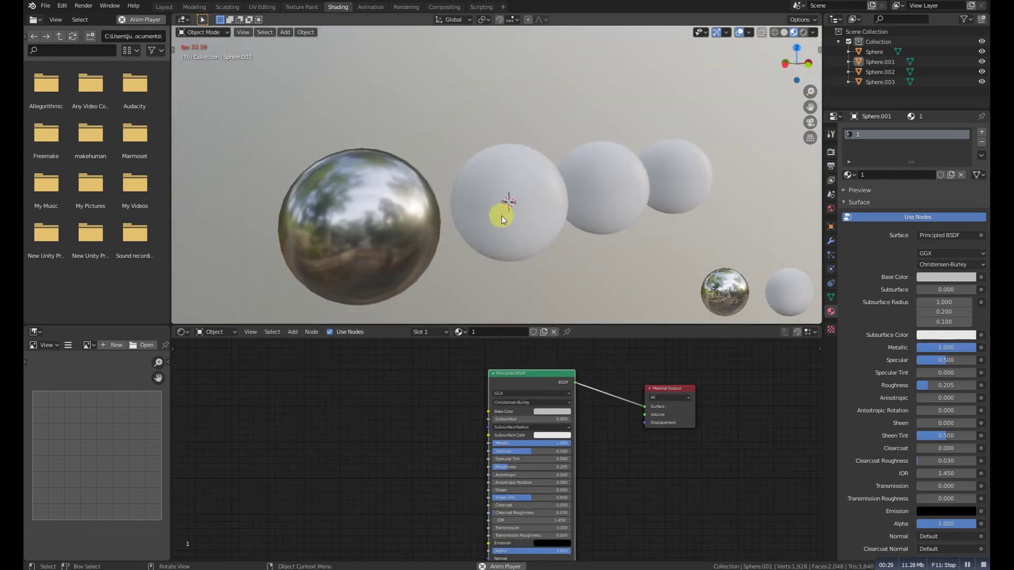
left_click(523, 224)
scroll(499, 450, "up", 3)
left_click(585, 388)
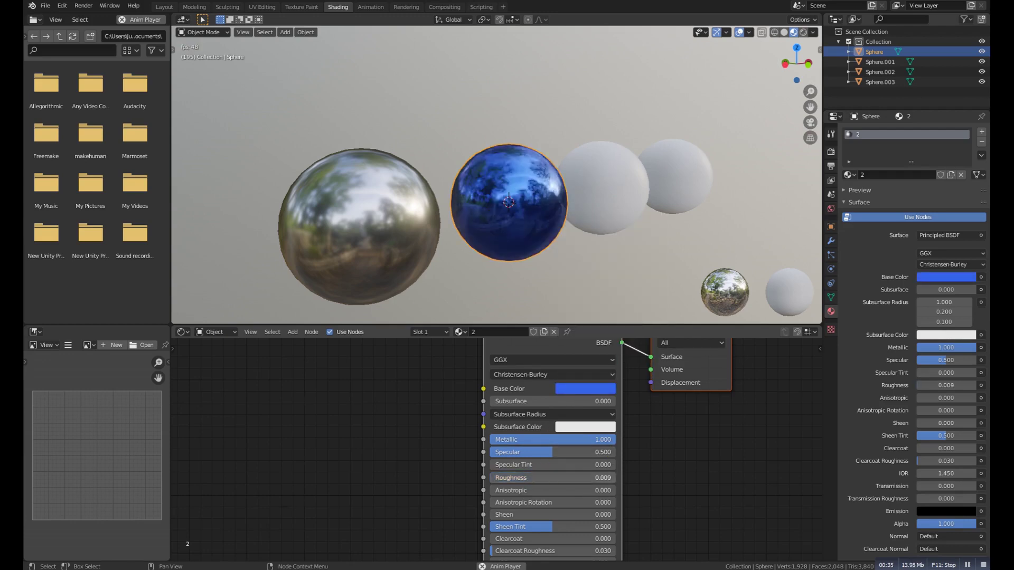
left_click(528, 277)
Set the third sphere's Roughness to 0 and its Base Color to blue.
left_click_drag(545, 474, 520, 474)
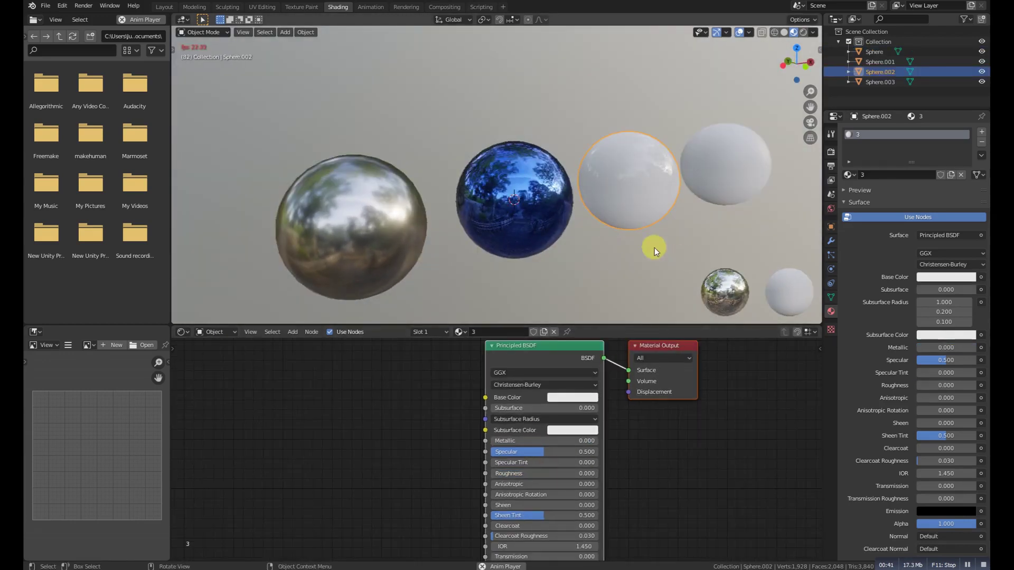
left_click(572, 398)
left_click(607, 269)
left_click(661, 214)
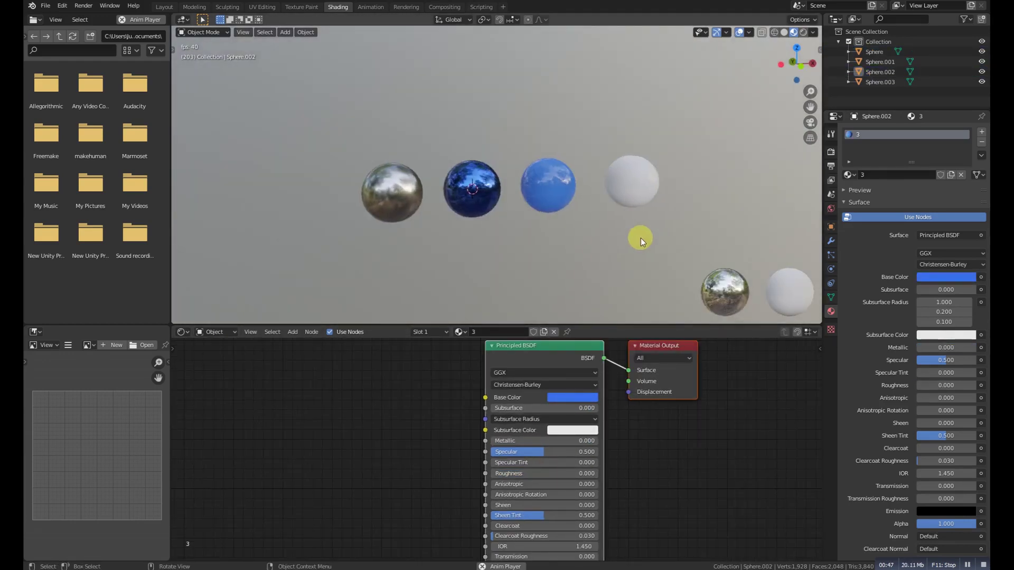